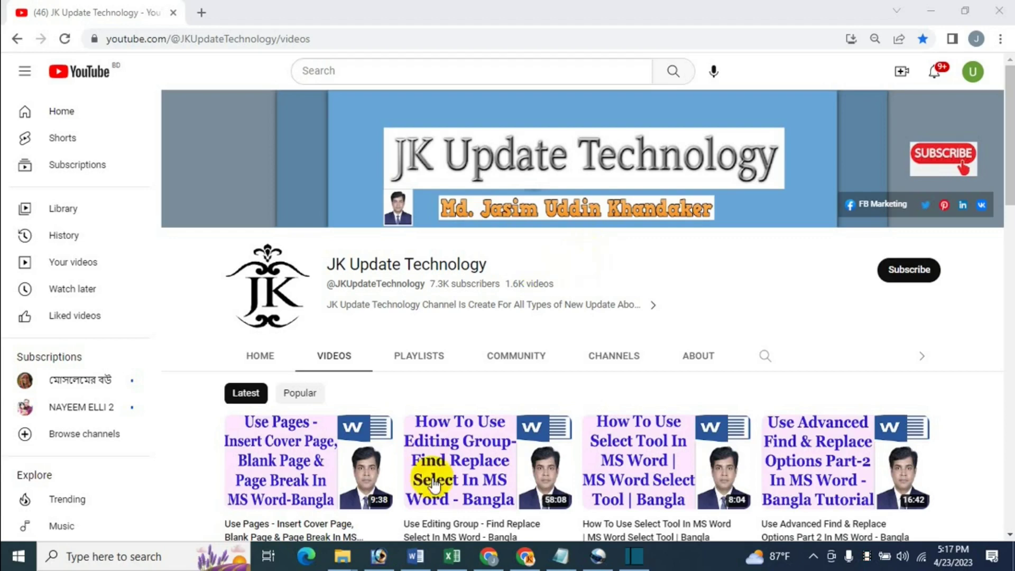
# Step: Switch from the YouTube channel page to the Word document with the product sales table
pyautogui.click(415, 555)
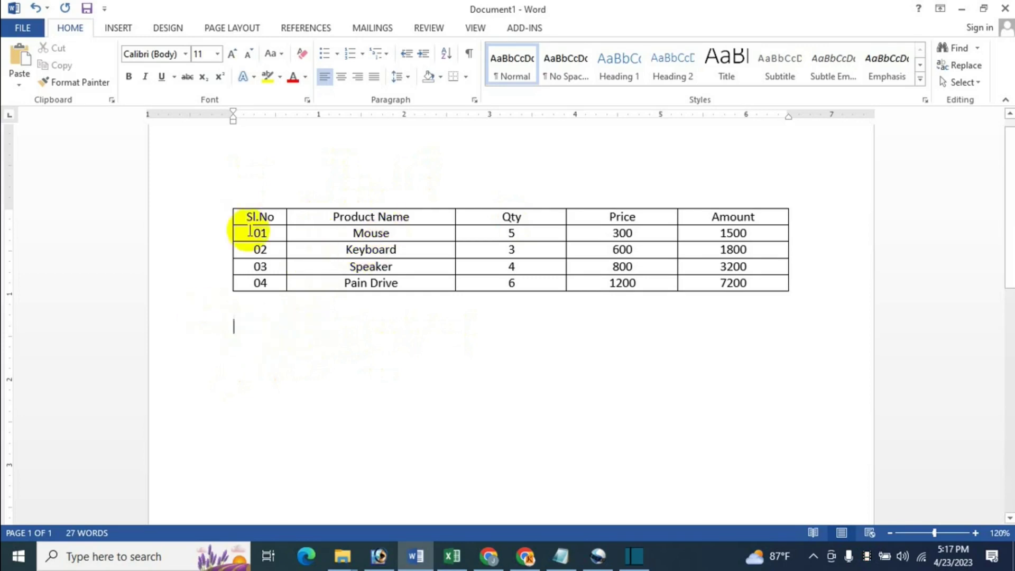
# Step: Put the cursor in the table's Keyboard cell and show the Table Tools Design options
pyautogui.click(318, 252)
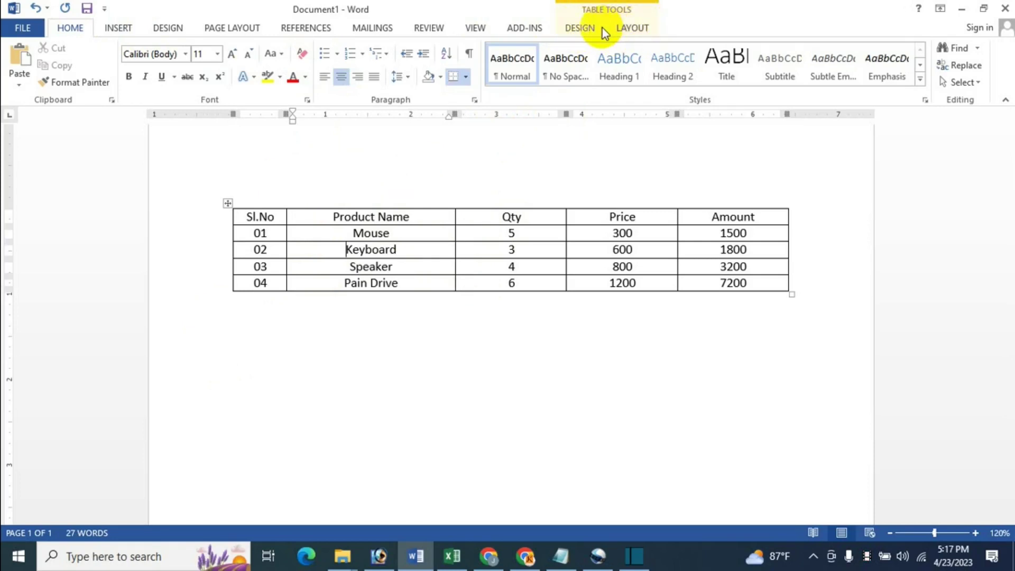
pyautogui.click(284, 324)
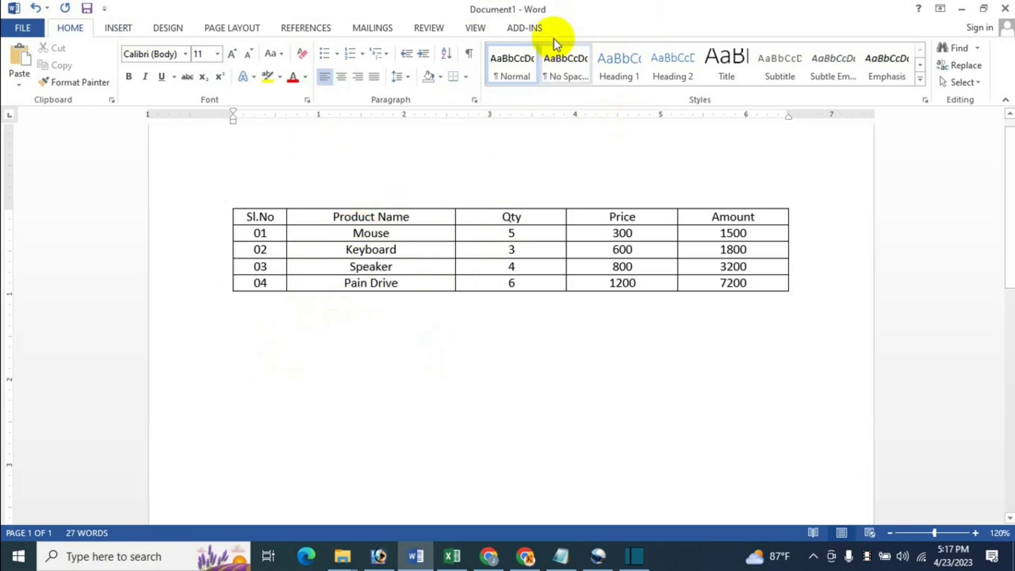
pyautogui.click(409, 252)
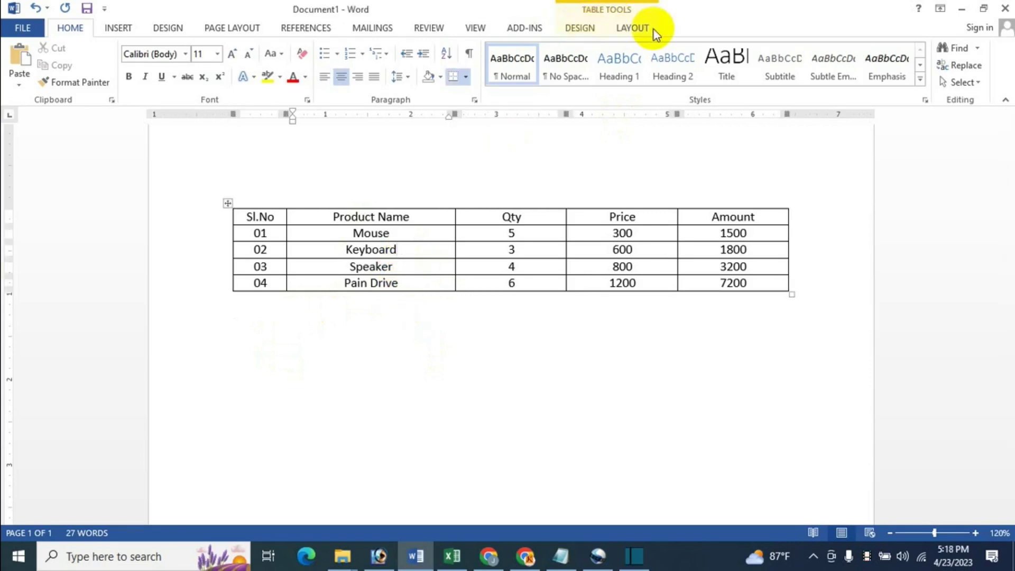
pyautogui.click(582, 29)
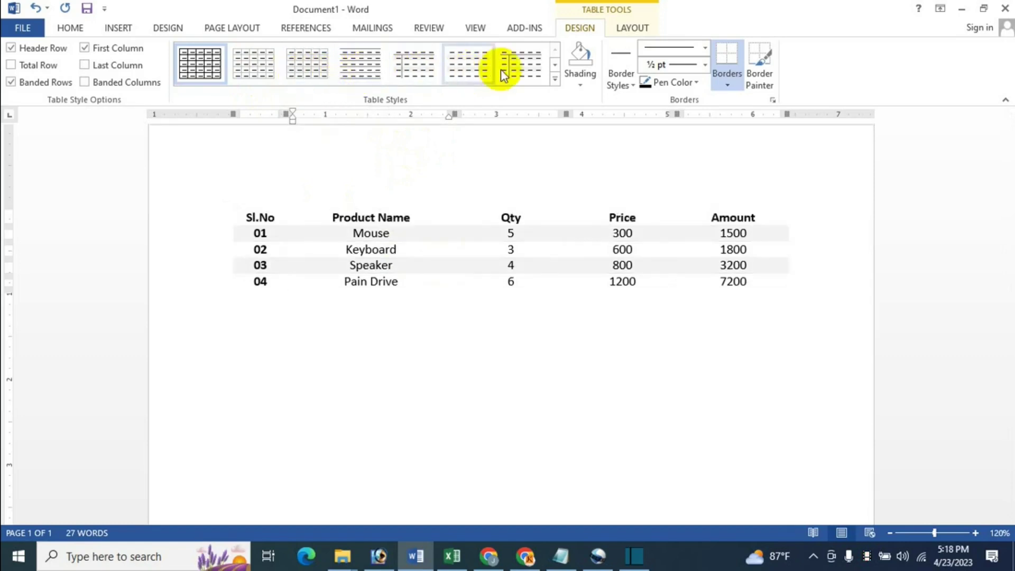
# Step: Apply the Grid Table 5 Dark - Accent 5 style from the full Table Styles gallery
pyautogui.click(554, 82)
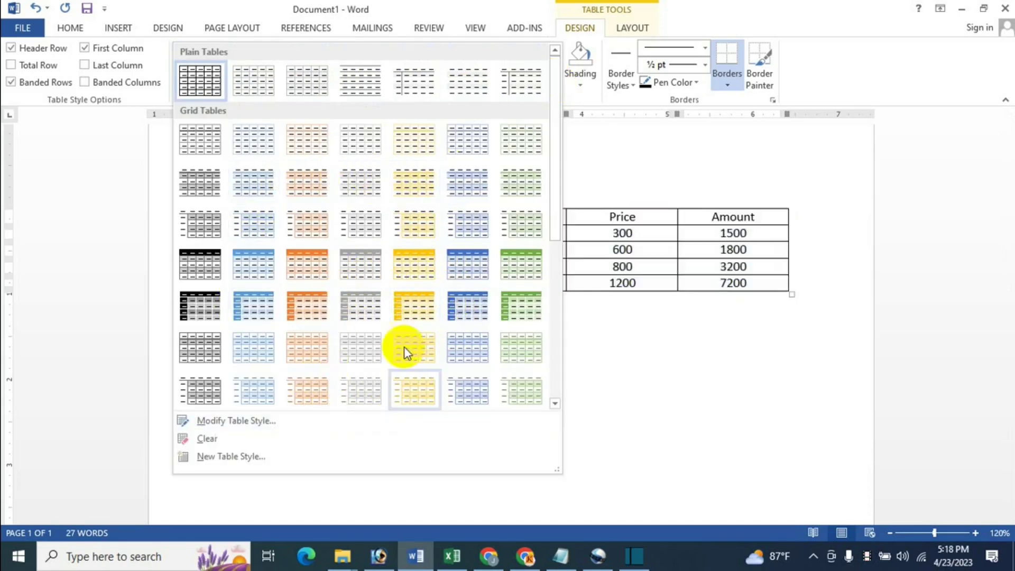
pyautogui.click(465, 302)
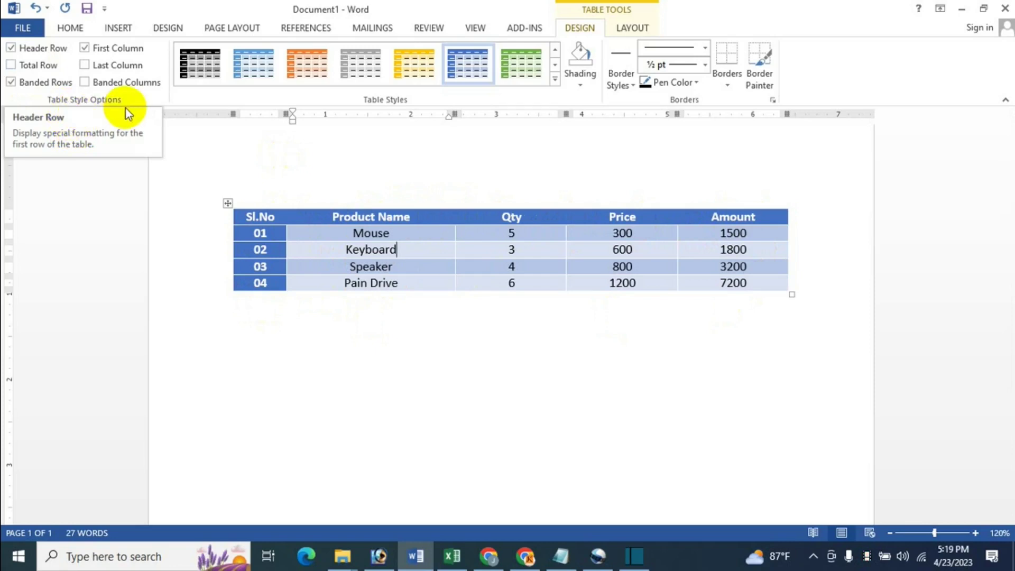
pyautogui.click(11, 47)
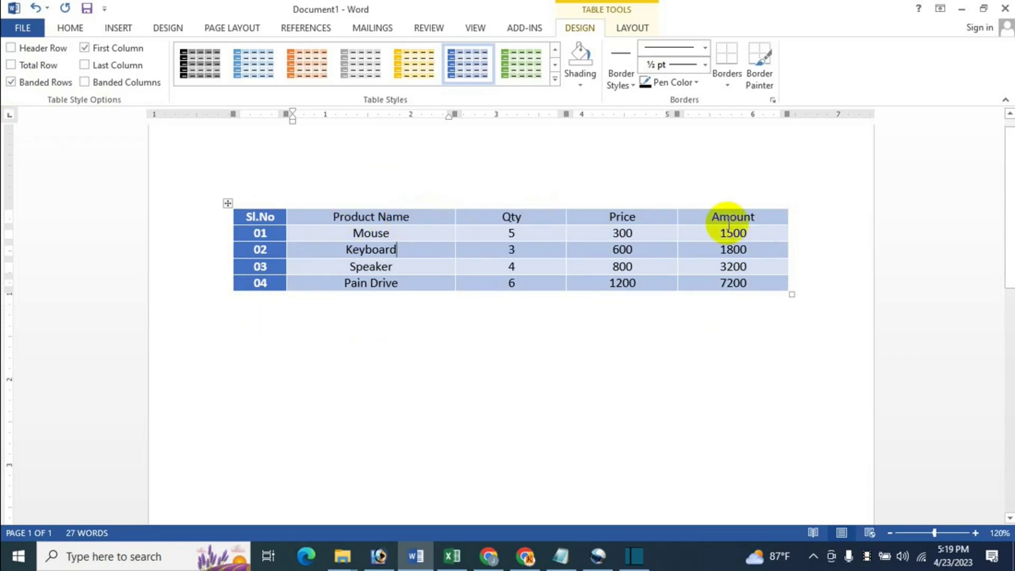
pyautogui.click(12, 48)
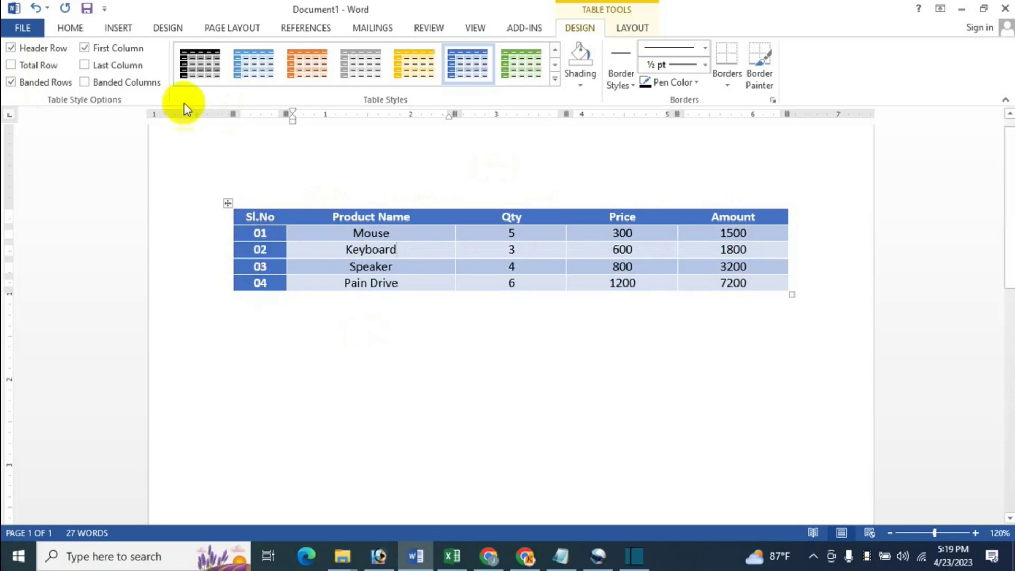
pyautogui.click(84, 48)
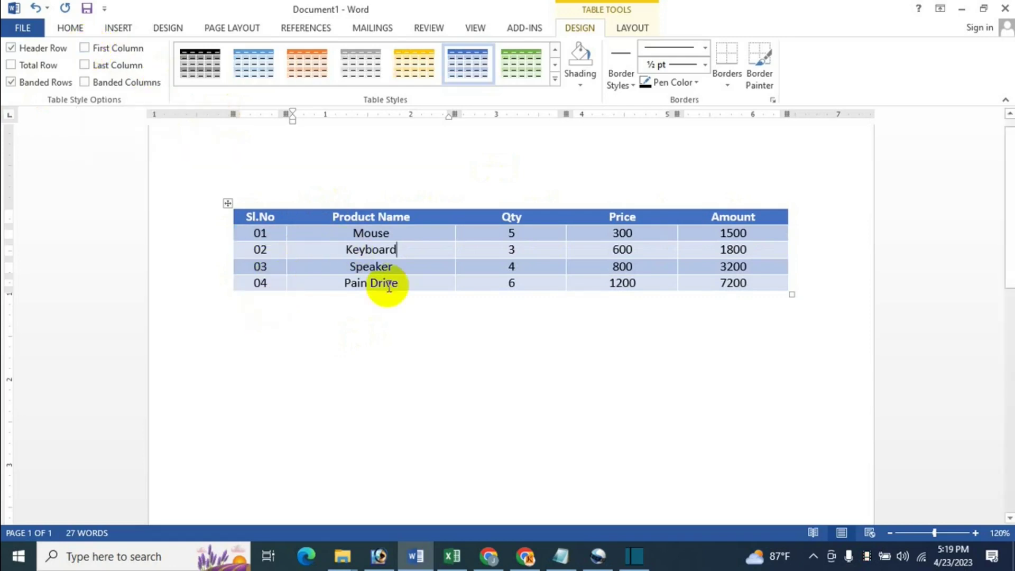
pyautogui.click(84, 48)
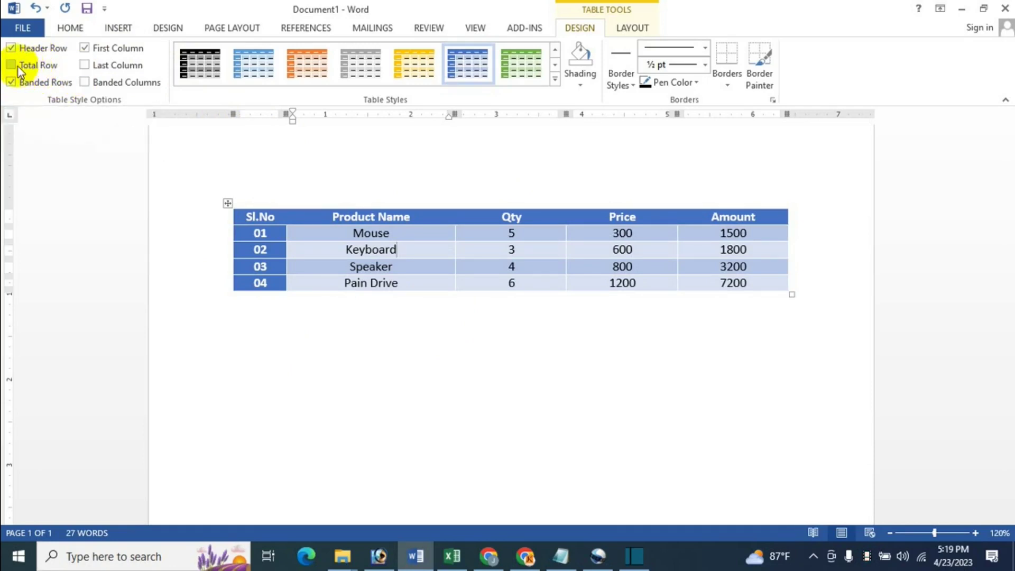
pyautogui.click(12, 65)
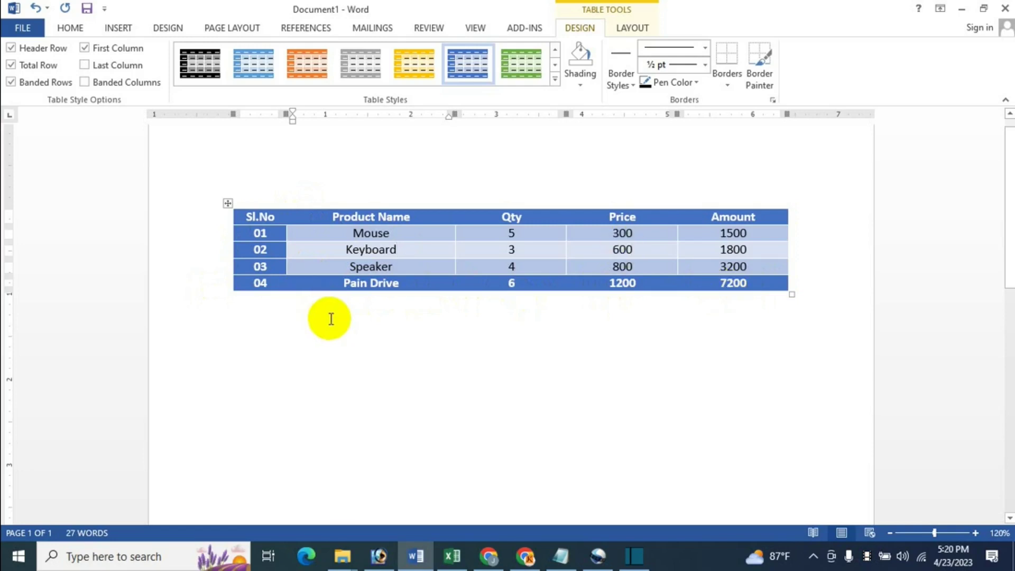
pyautogui.click(11, 66)
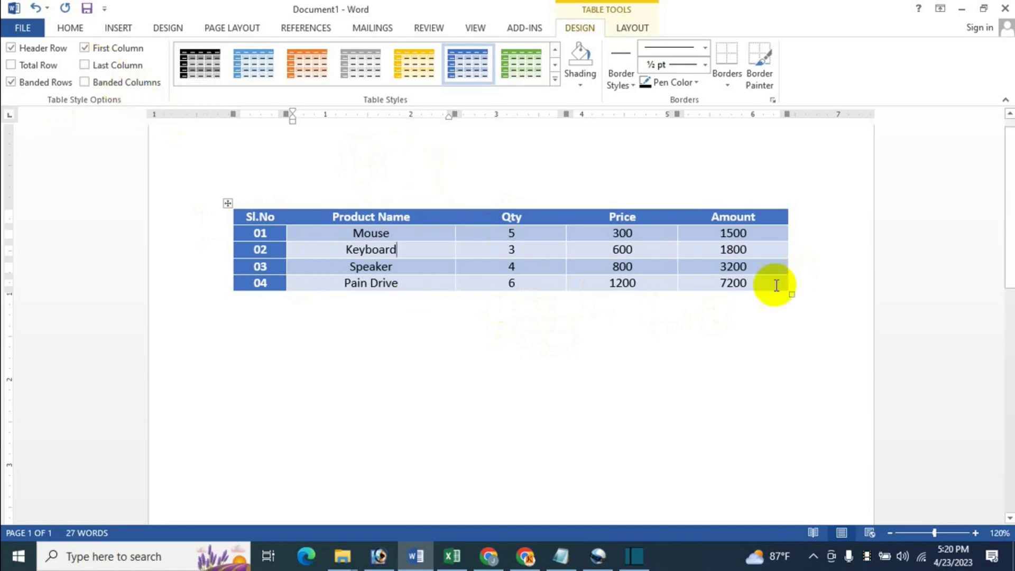
pyautogui.moveTo(260, 233)
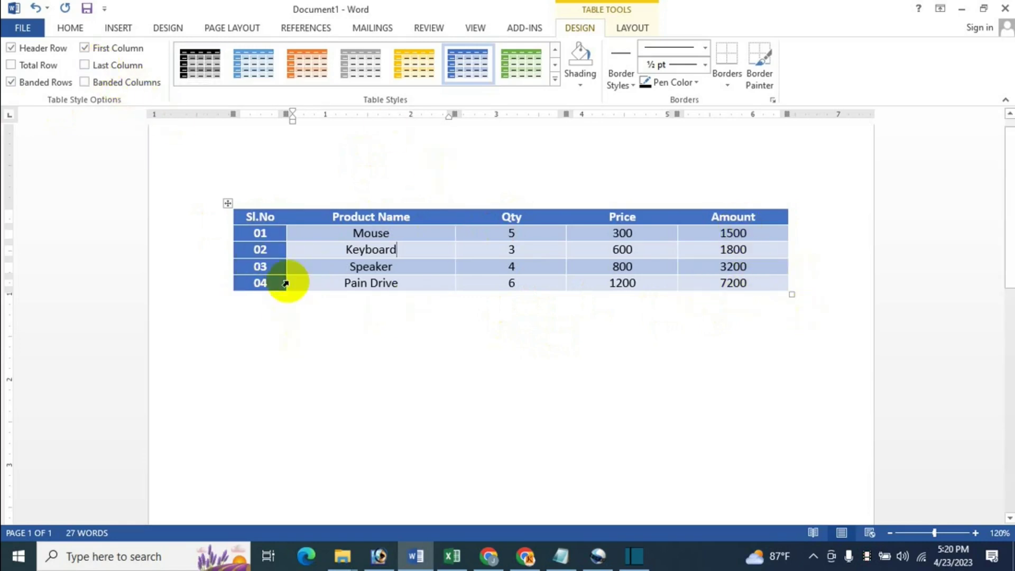
pyautogui.click(114, 63)
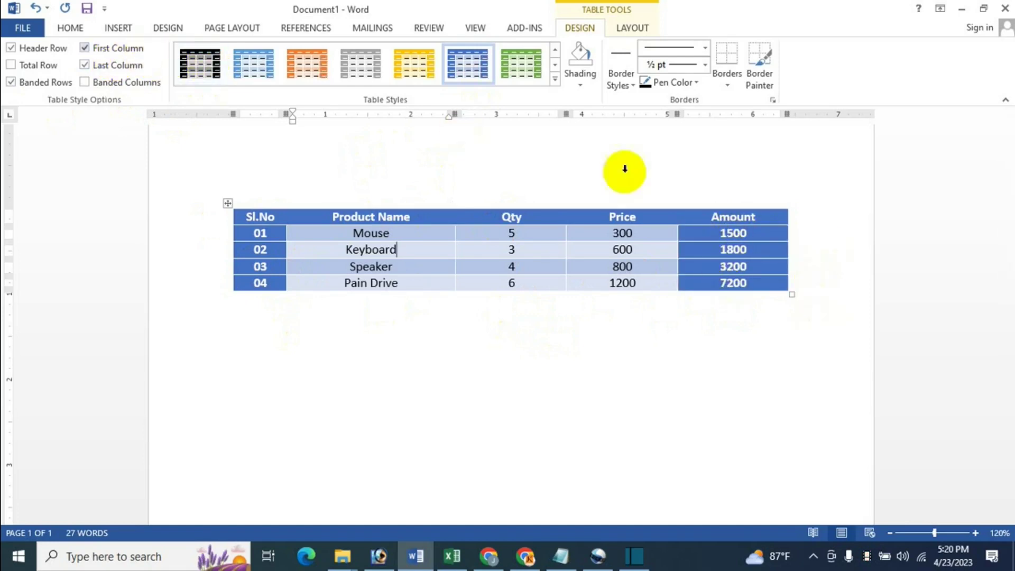
pyautogui.click(99, 65)
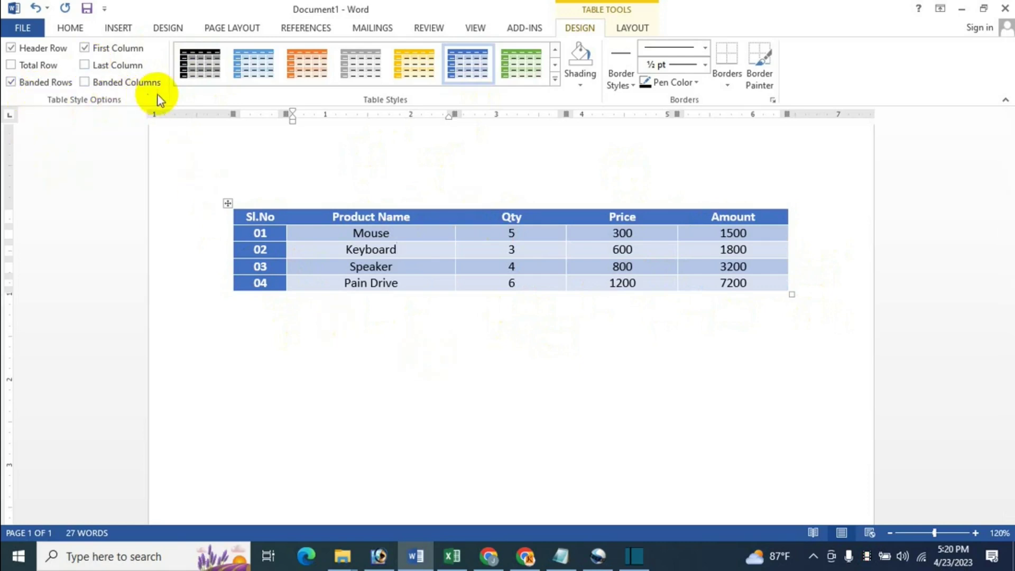
pyautogui.click(428, 251)
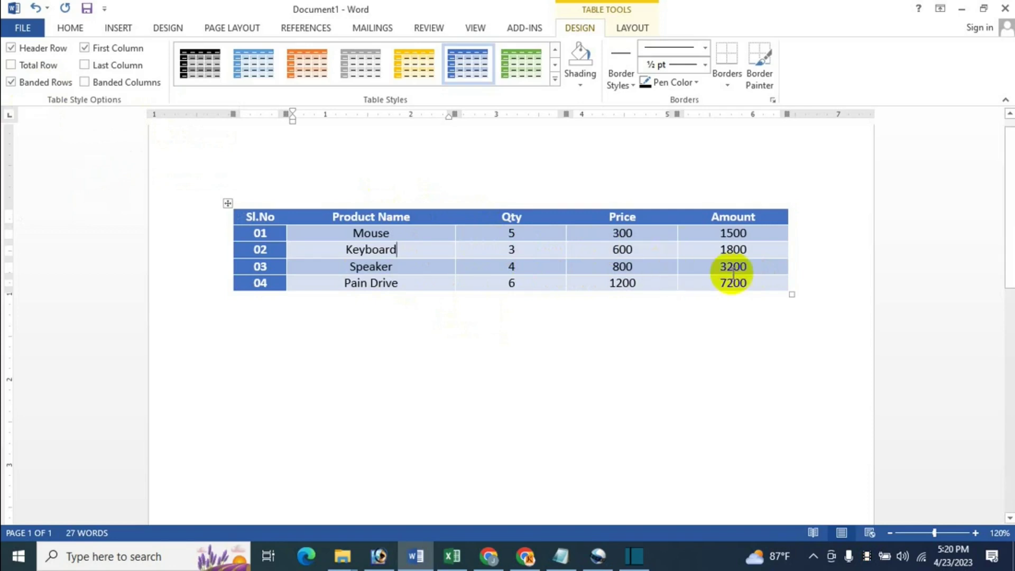
pyautogui.click(11, 83)
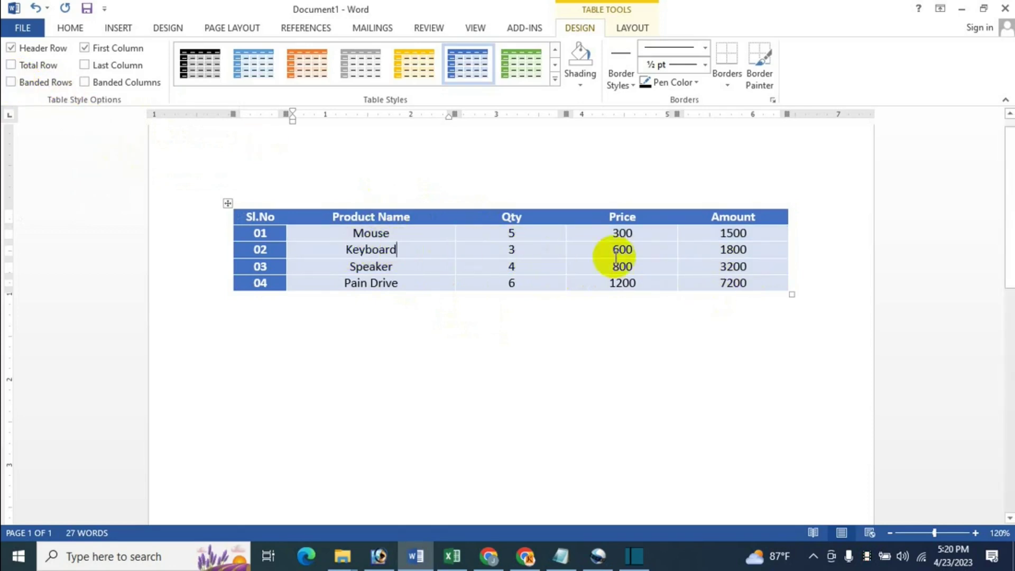
pyautogui.click(10, 83)
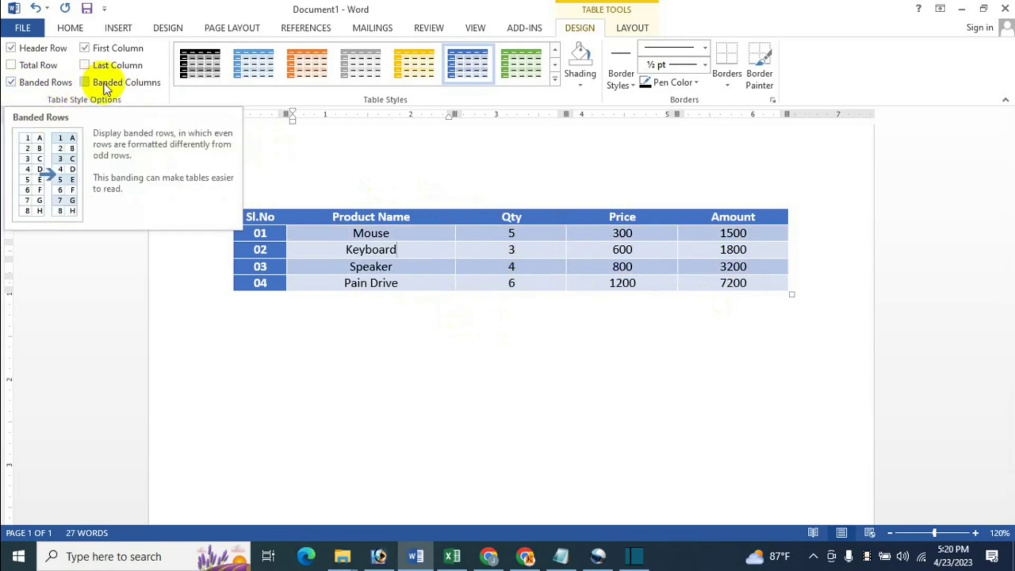
pyautogui.click(10, 83)
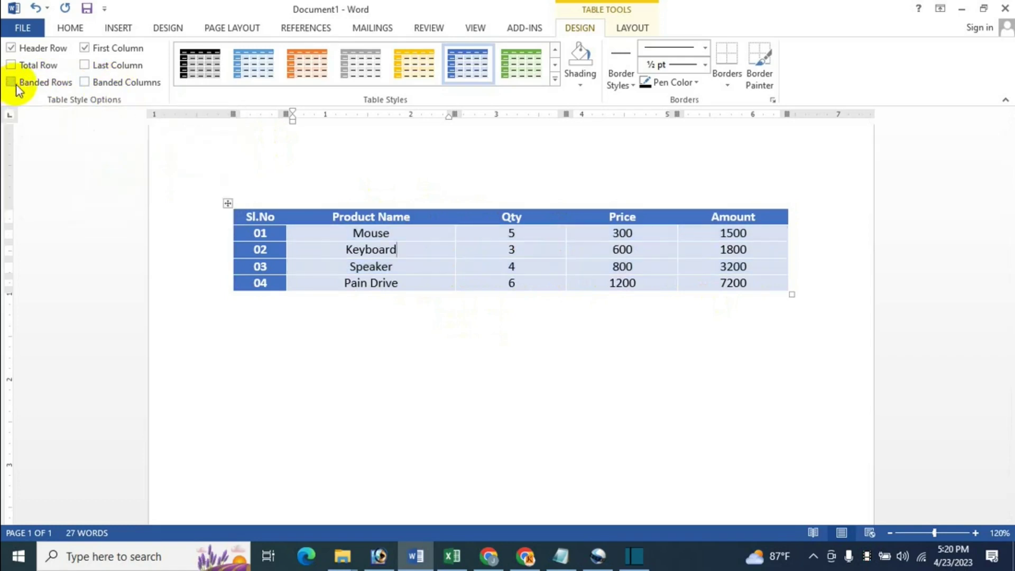
pyautogui.click(85, 82)
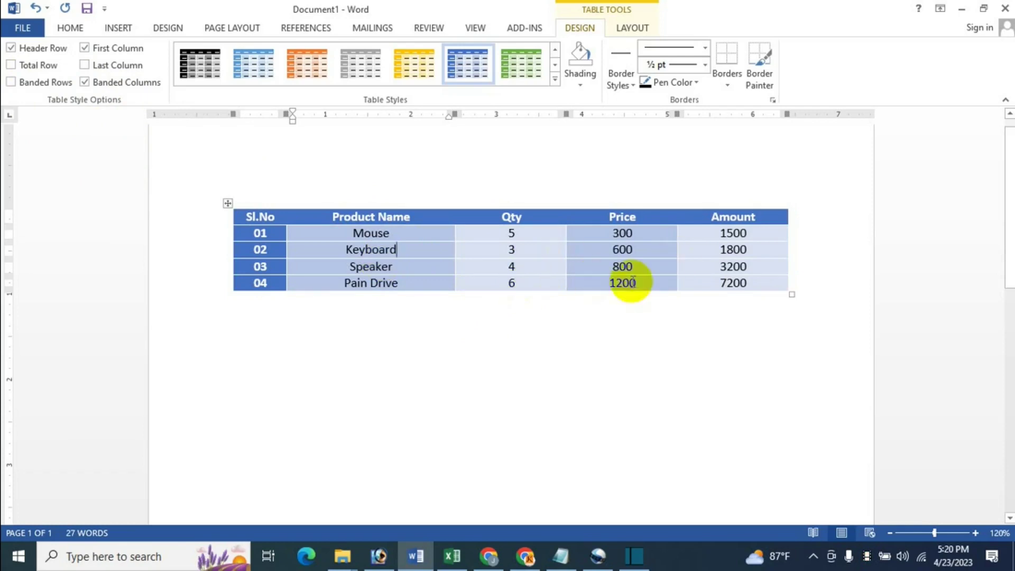
pyautogui.click(85, 82)
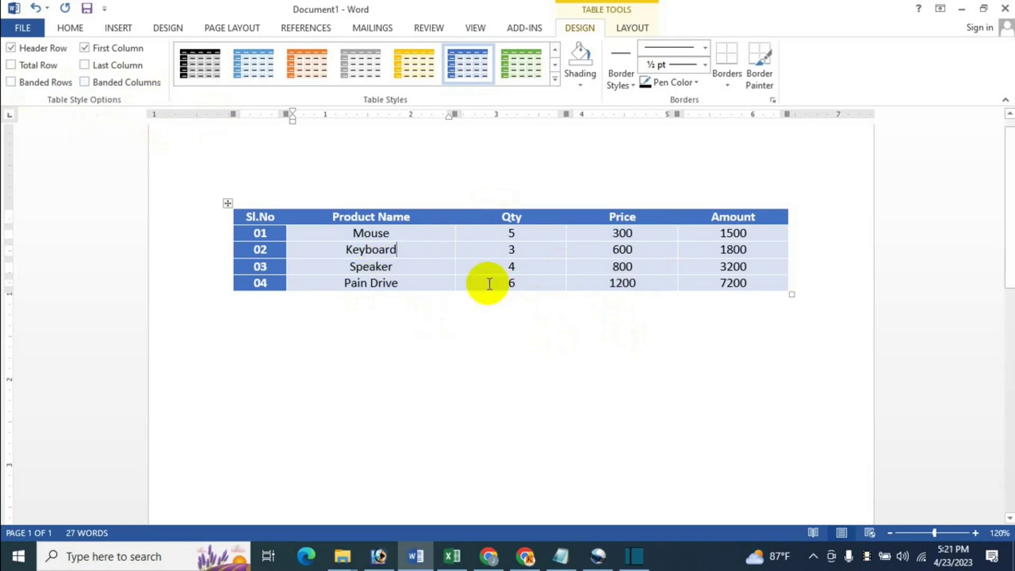
pyautogui.click(18, 84)
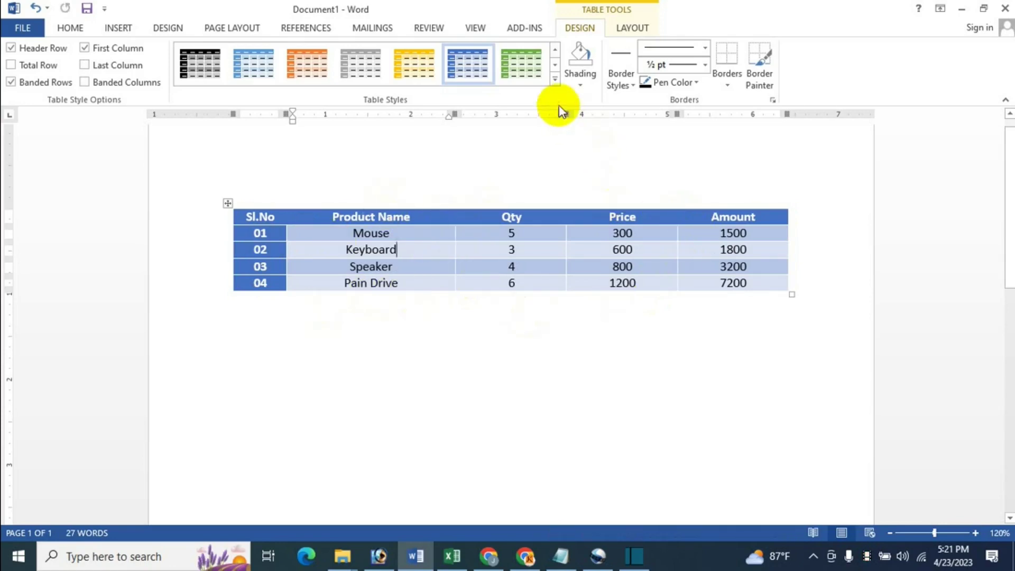
# Step: Open Modify Table Style, keeping it based on Table Normal and applied to the whole table
pyautogui.click(554, 82)
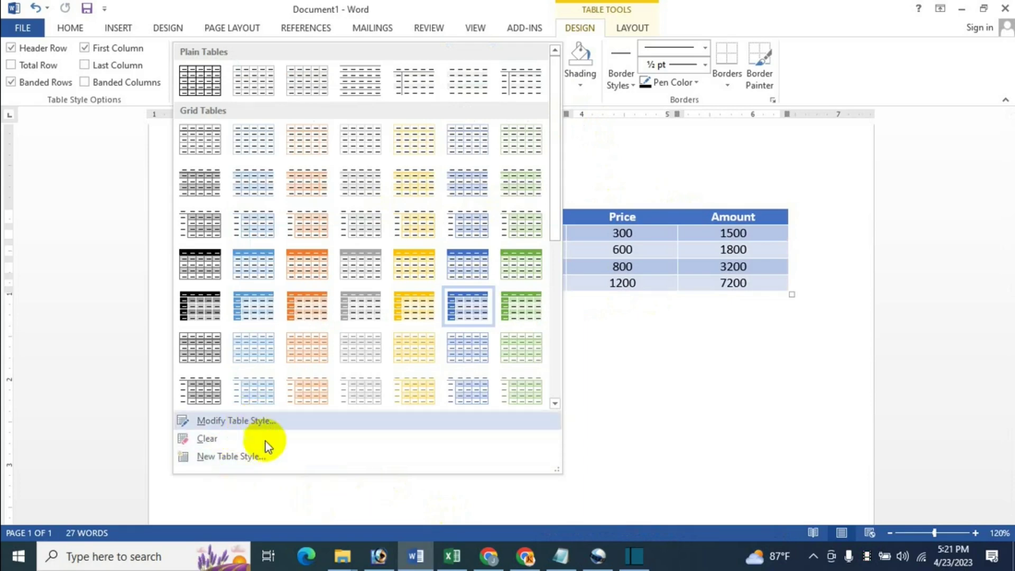
pyautogui.click(266, 419)
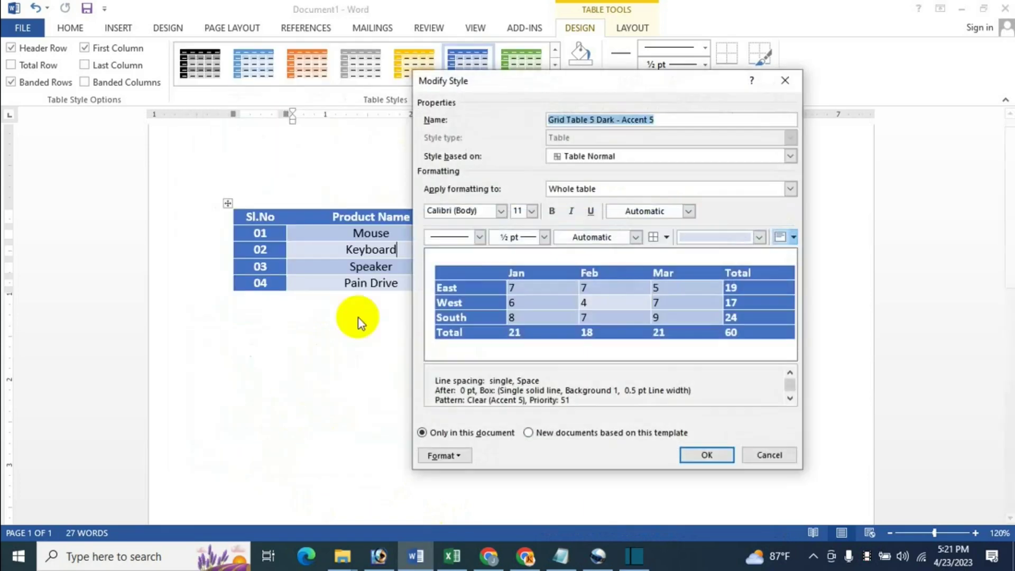
pyautogui.moveTo(539, 80)
pyautogui.mouseDown()
pyautogui.moveTo(516, 131)
pyautogui.moveTo(472, 103)
pyautogui.mouseUp()
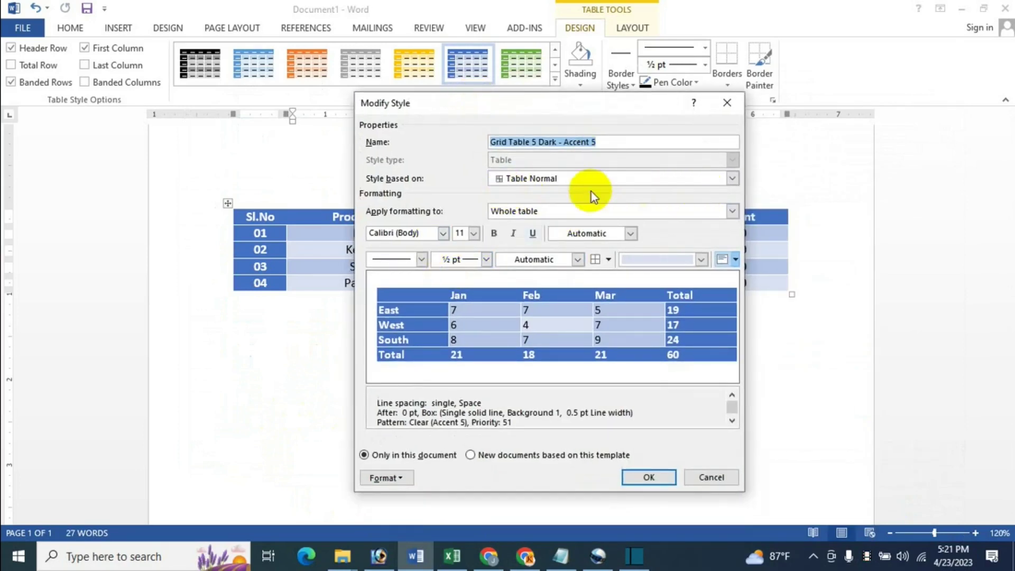
pyautogui.click(731, 179)
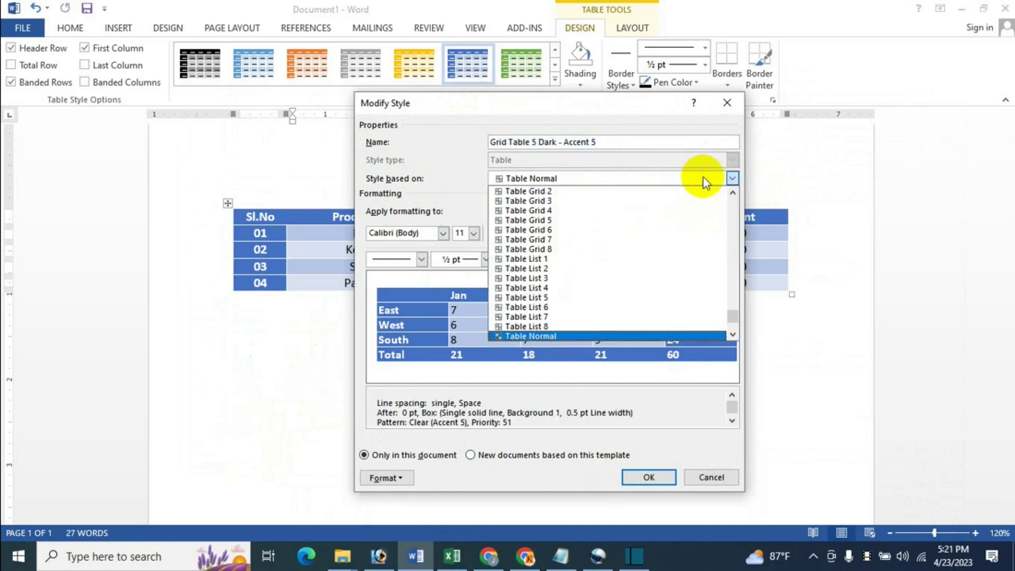
pyautogui.click(518, 96)
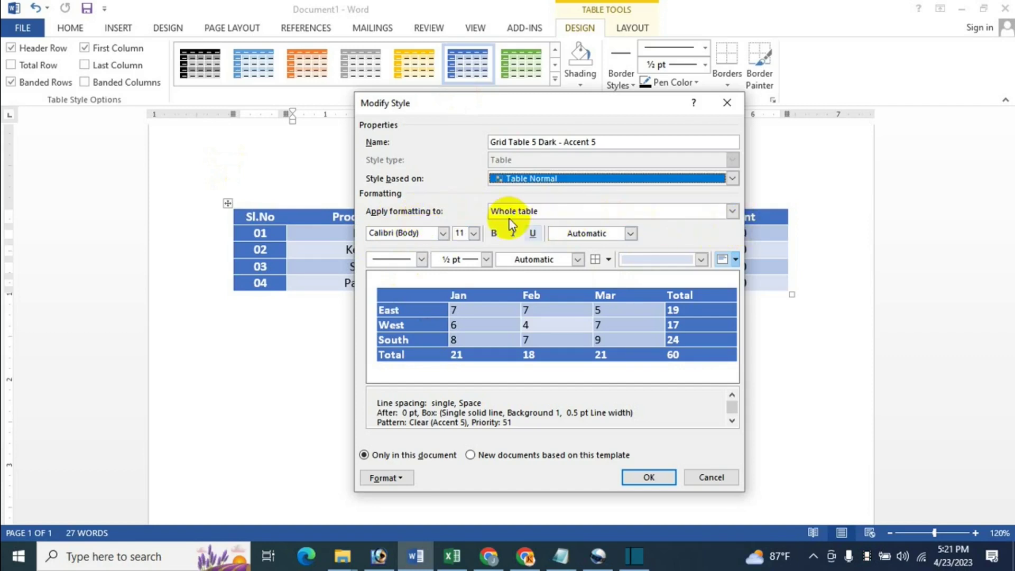
pyautogui.click(732, 212)
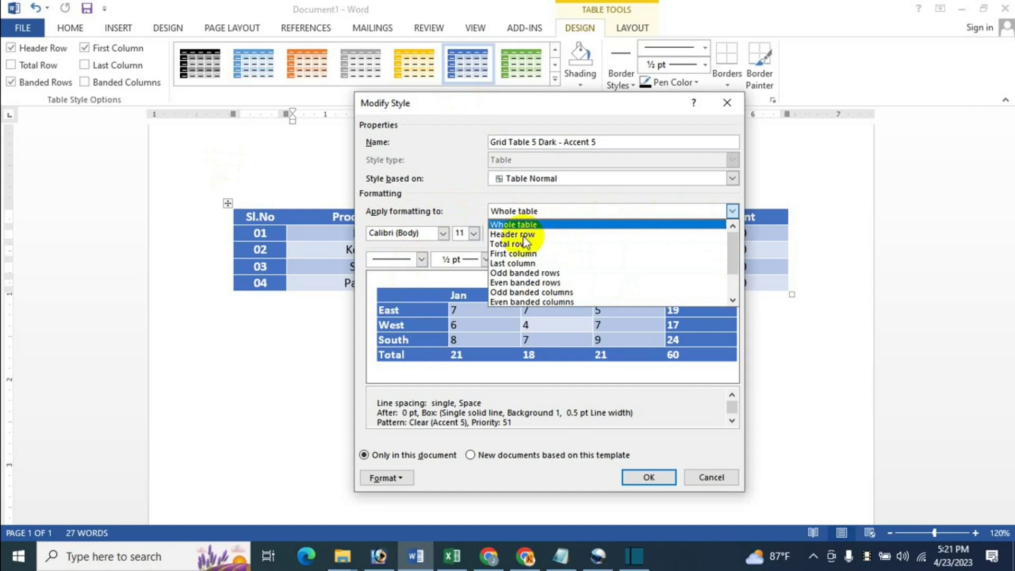
pyautogui.click(537, 224)
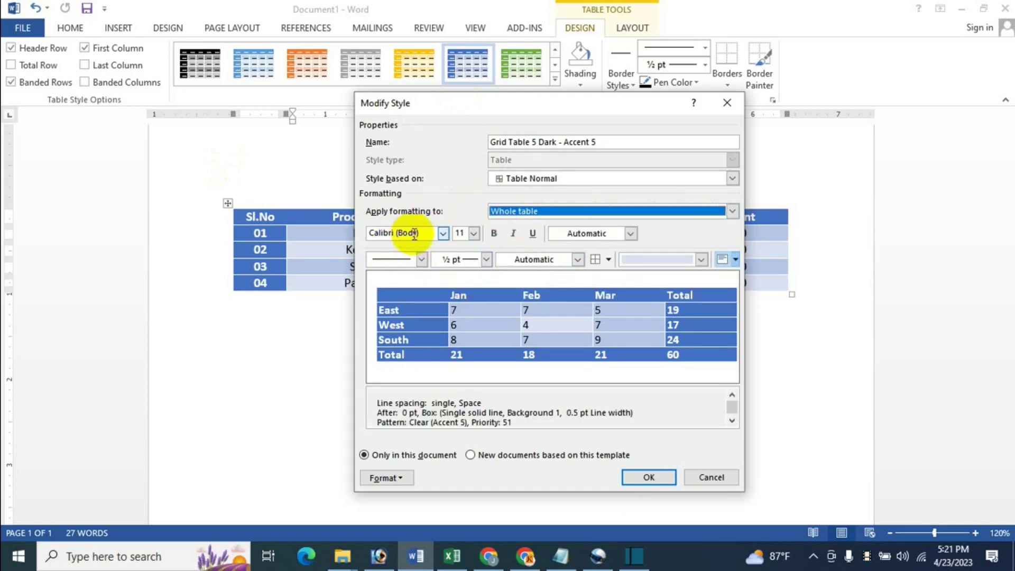
pyautogui.moveTo(481, 105); pyautogui.dragTo(643, 94)
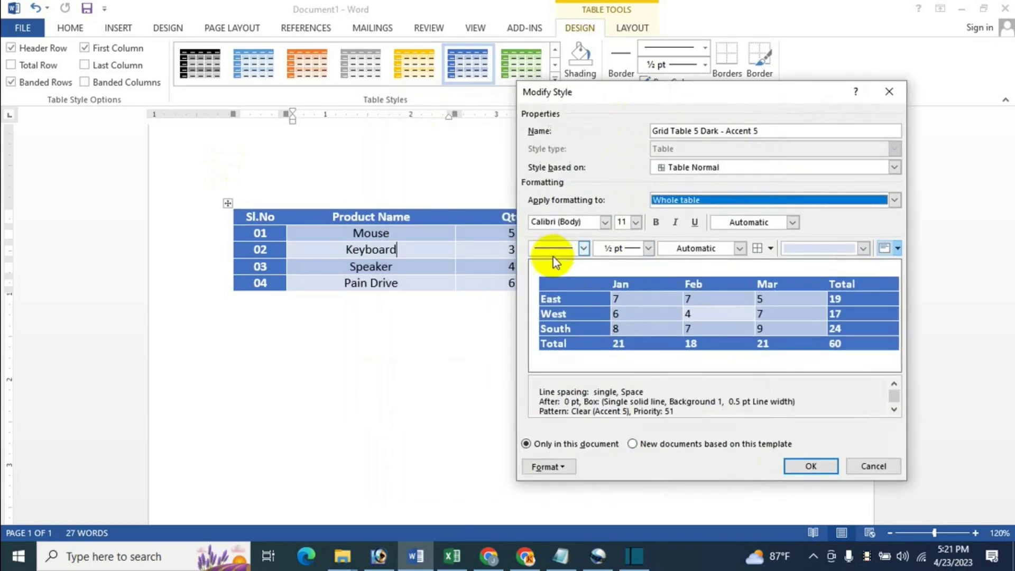
# Step: Set the style's text to green Arial Black 16 pt, leaving bold off
pyautogui.click(604, 222)
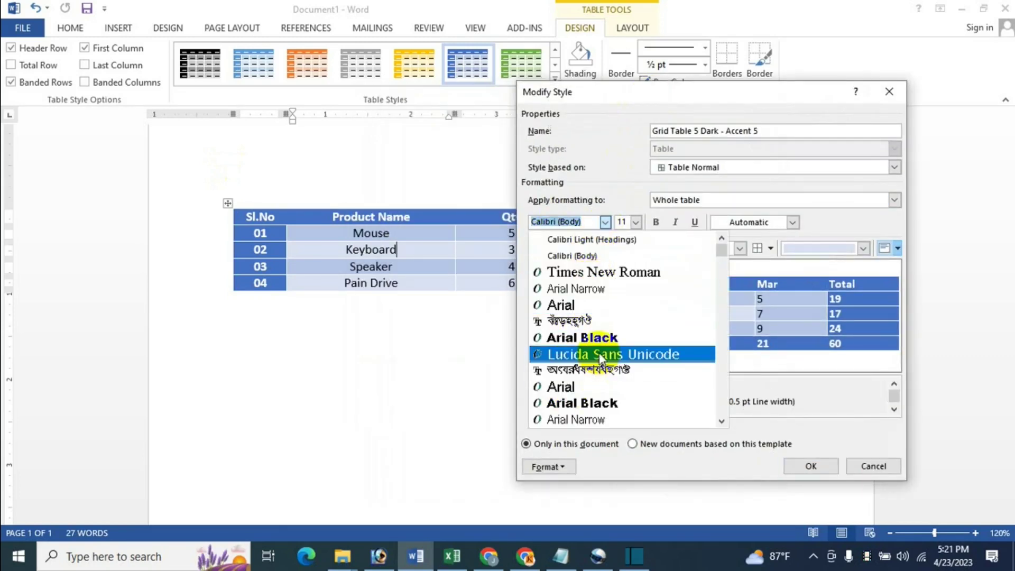
pyautogui.click(602, 407)
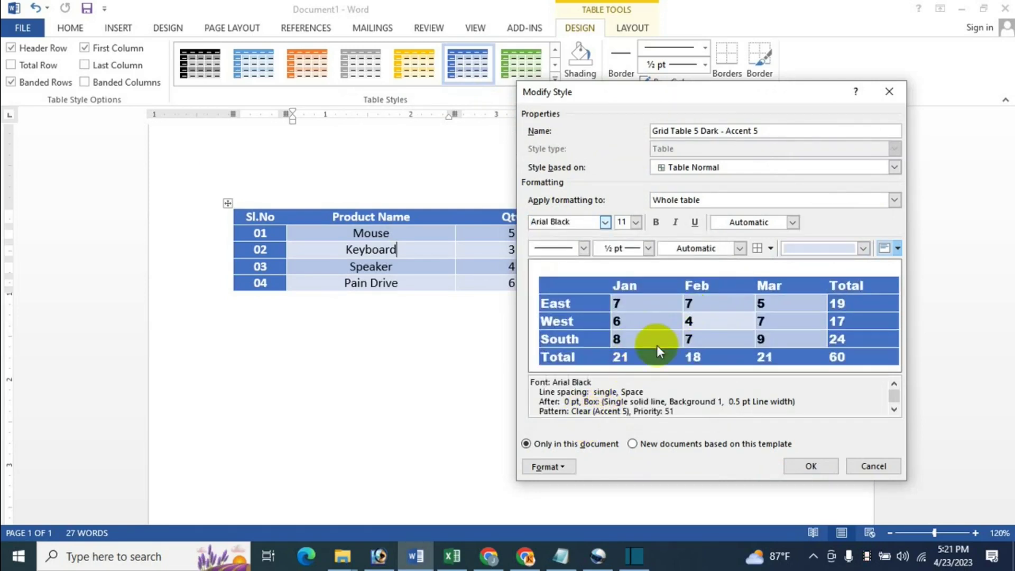
pyautogui.click(638, 225)
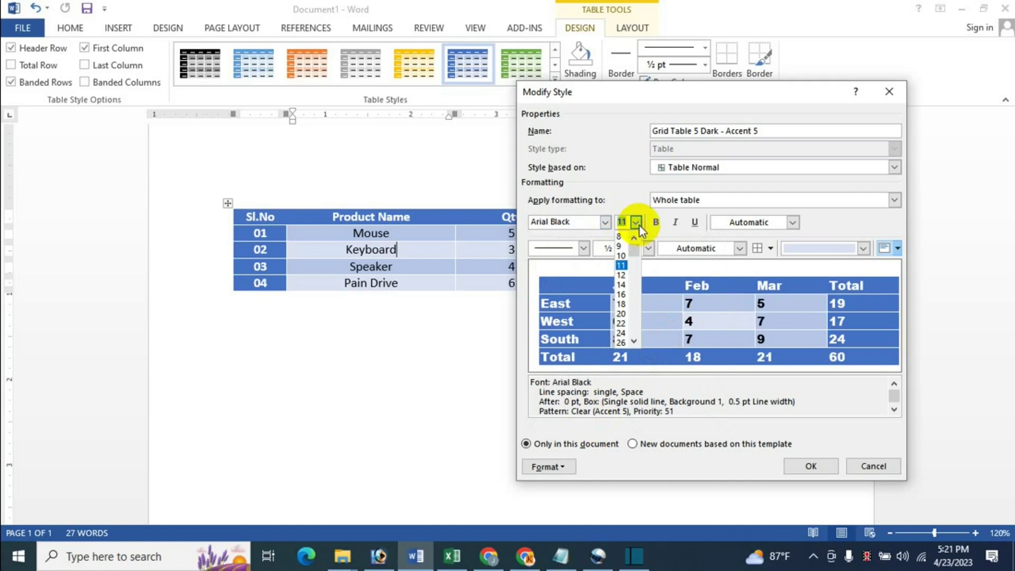
pyautogui.click(622, 294)
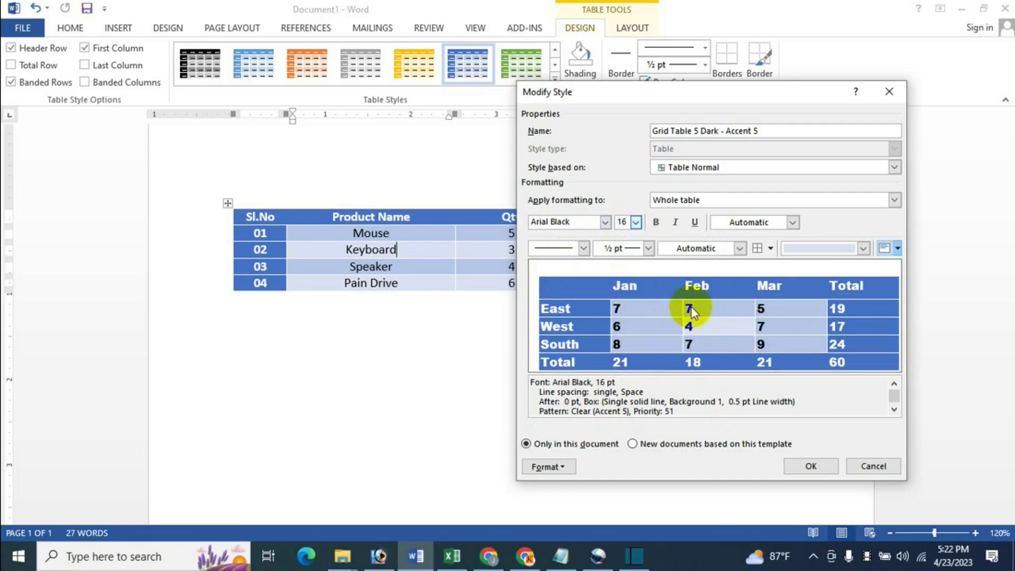
pyautogui.click(658, 223)
pyautogui.click(655, 221)
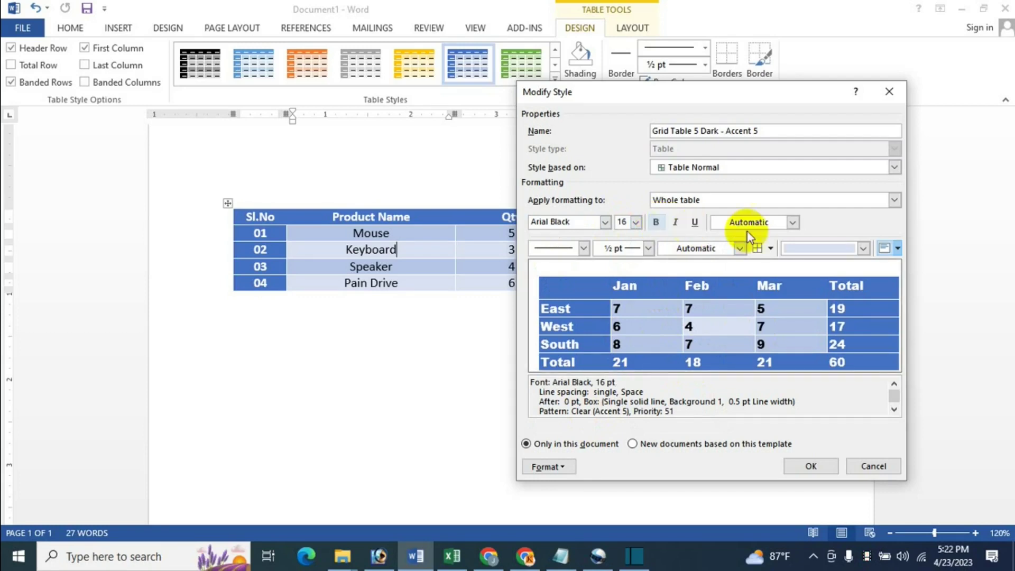
pyautogui.click(788, 227)
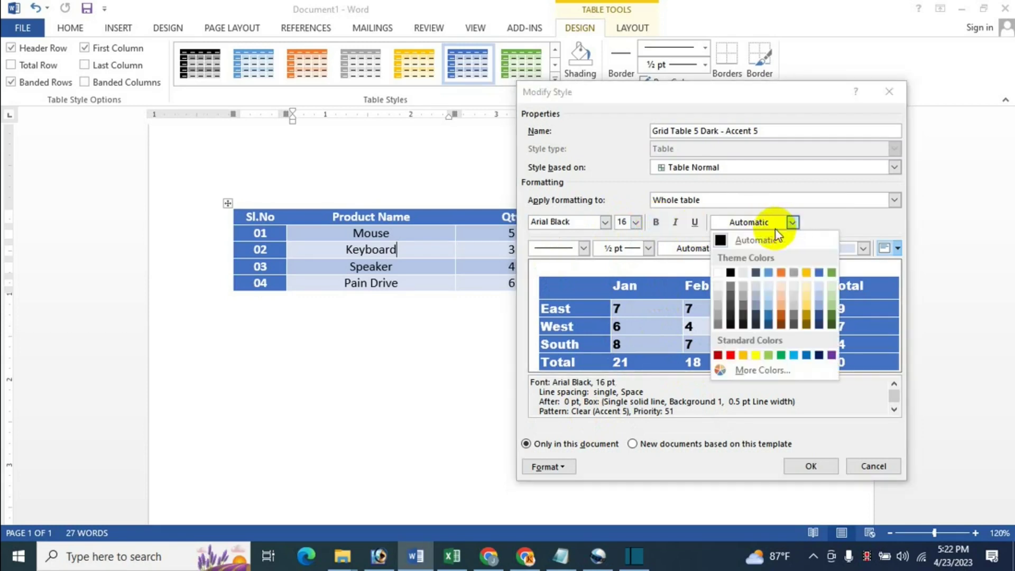
pyautogui.click(780, 354)
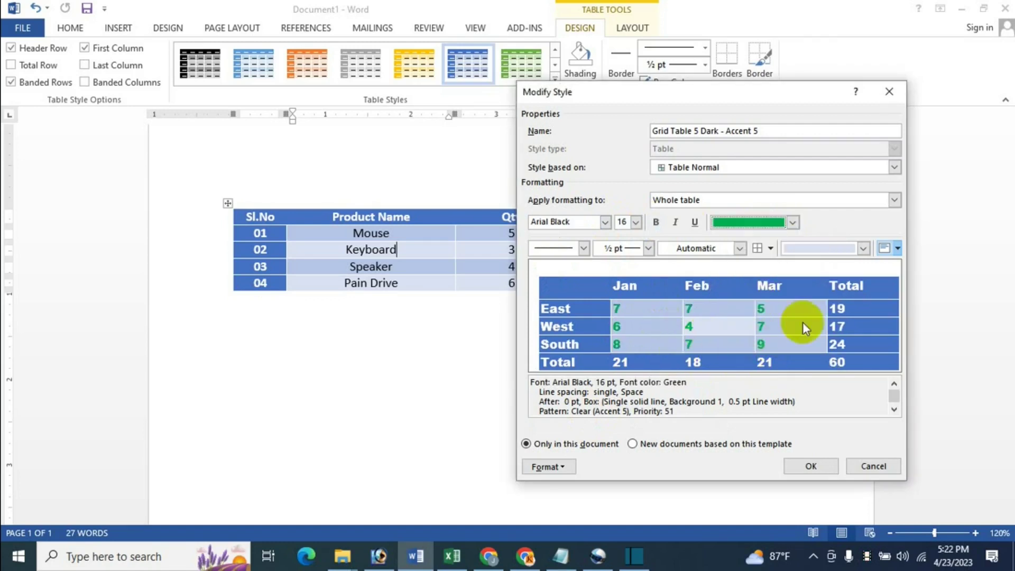
# Step: Give the style double-line 1½ pt cell borders and apply the modified style
pyautogui.click(583, 249)
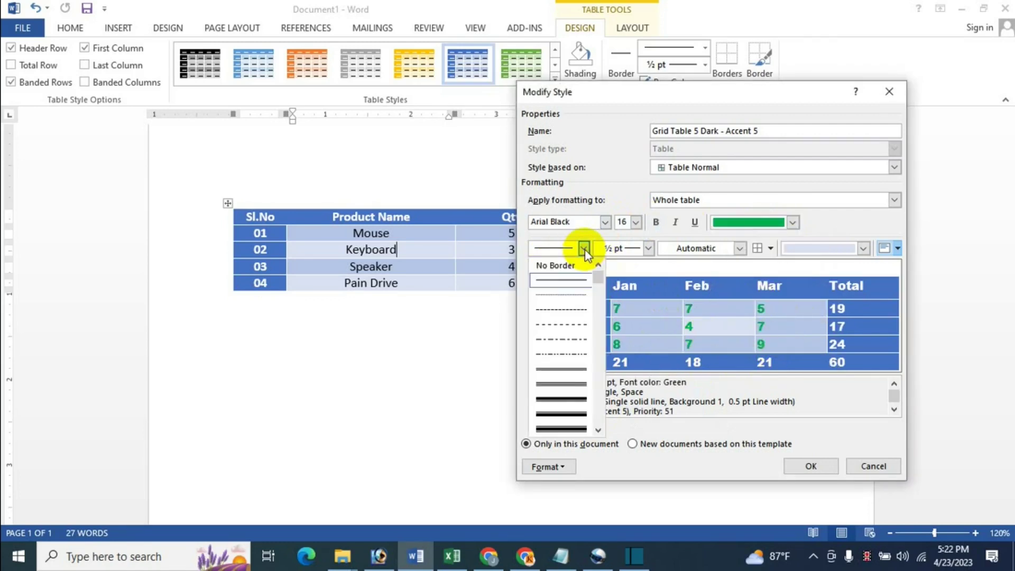
pyautogui.click(576, 363)
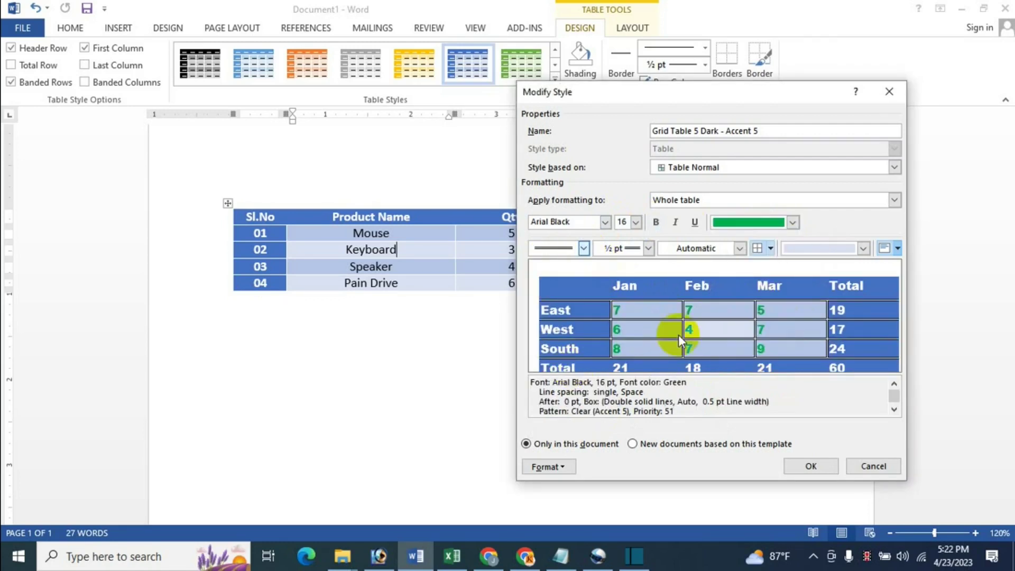
pyautogui.click(648, 248)
pyautogui.click(648, 312)
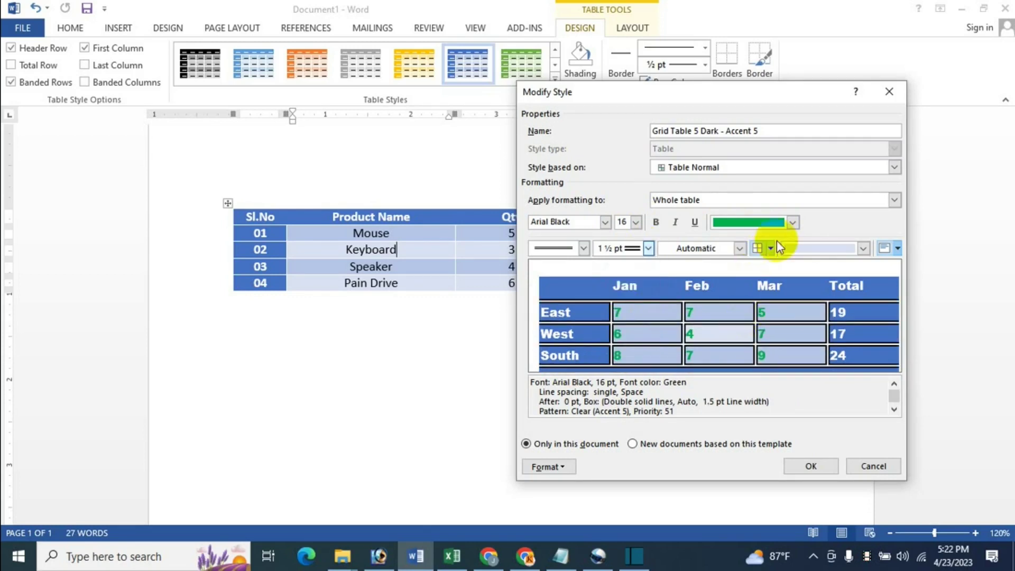
pyautogui.click(771, 253)
pyautogui.click(753, 95)
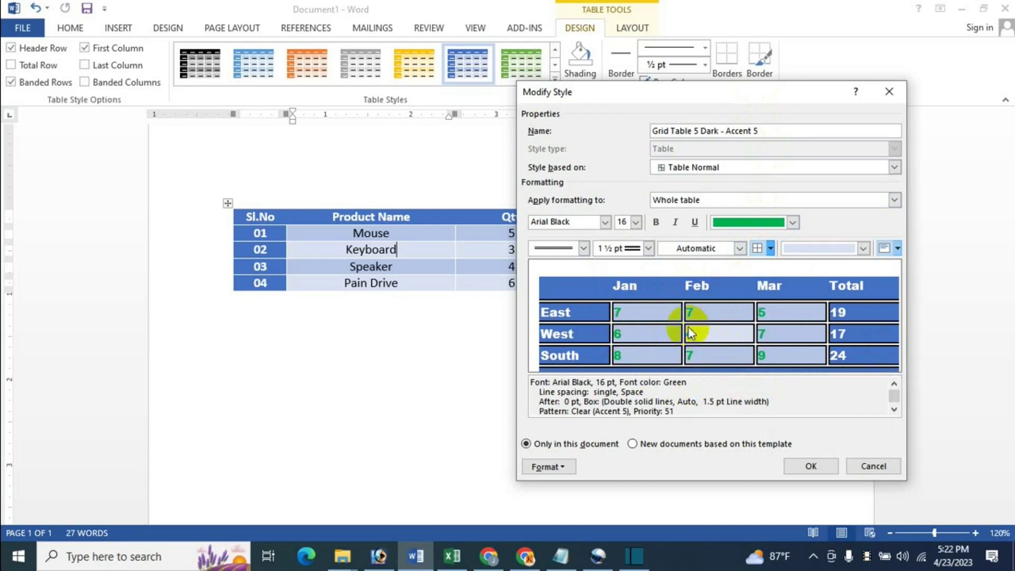
pyautogui.click(805, 467)
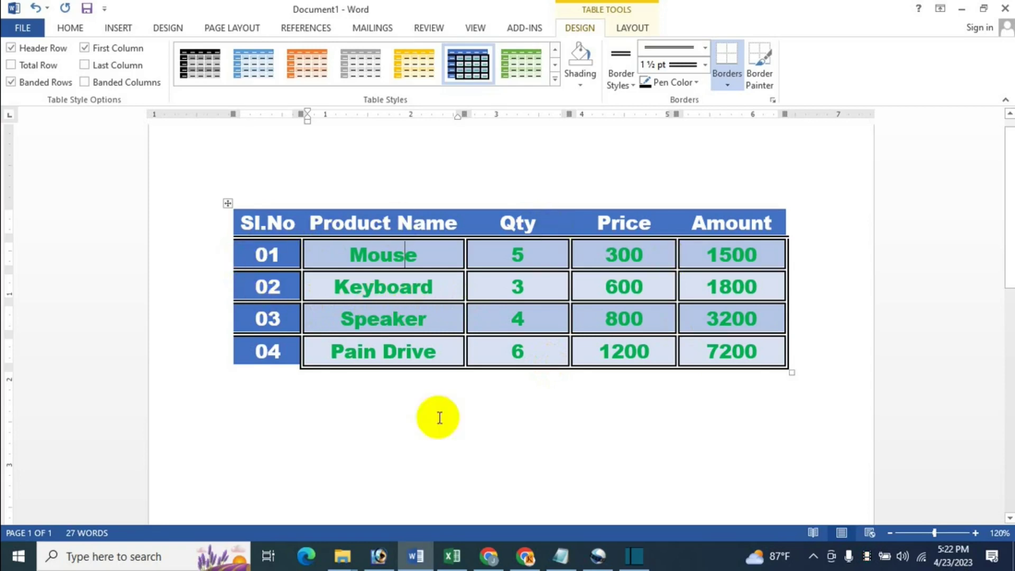
# Step: Clear the table style, briefly try a bordered style, then settle on plain Table Normal
pyautogui.click(555, 79)
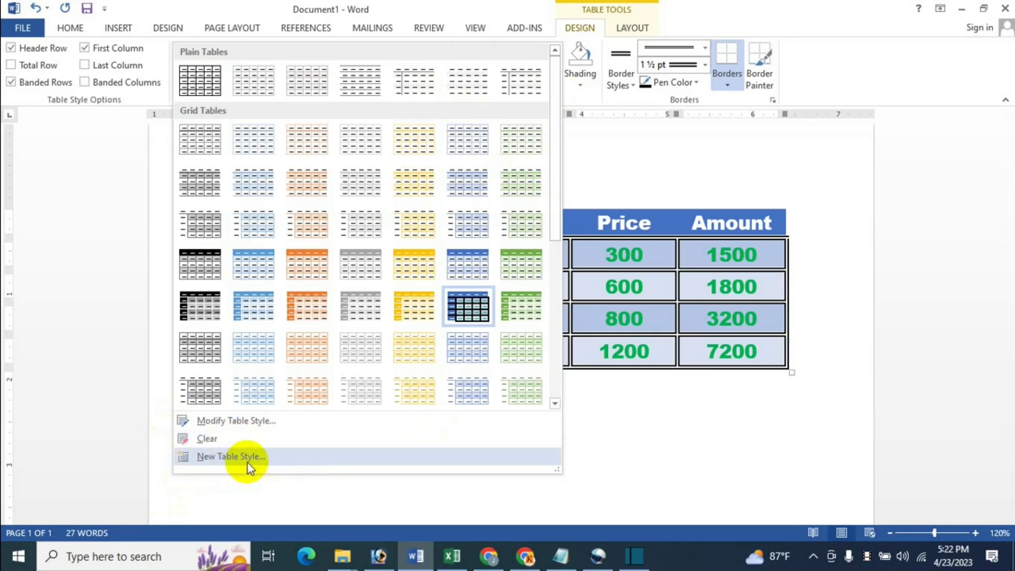
pyautogui.click(207, 439)
pyautogui.click(331, 217)
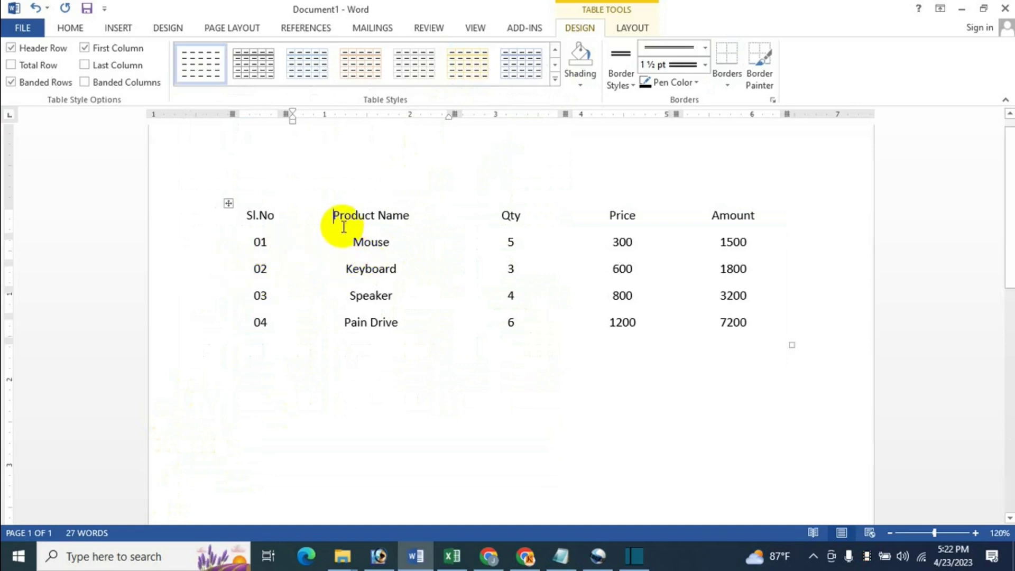
pyautogui.click(361, 74)
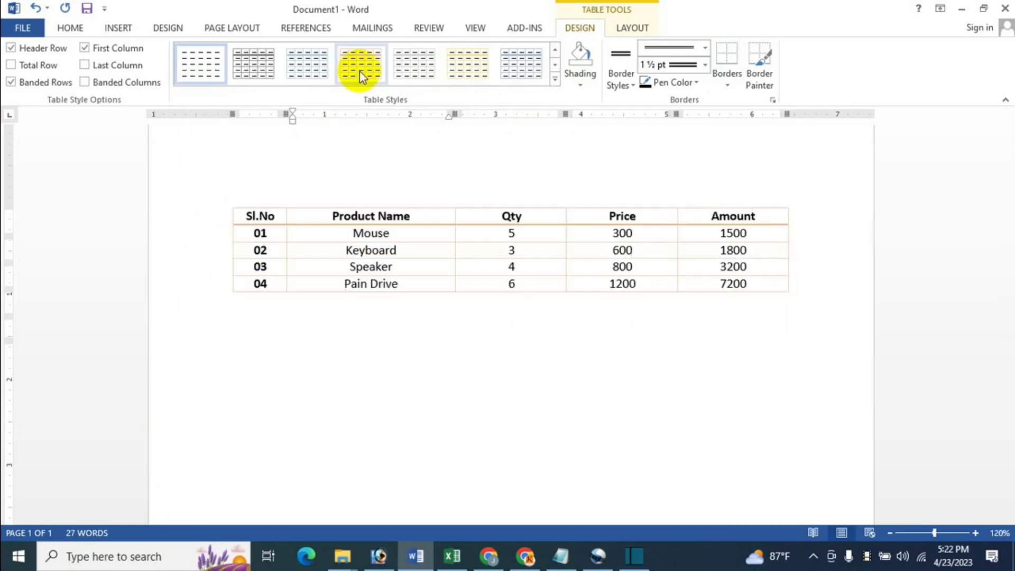
pyautogui.click(206, 73)
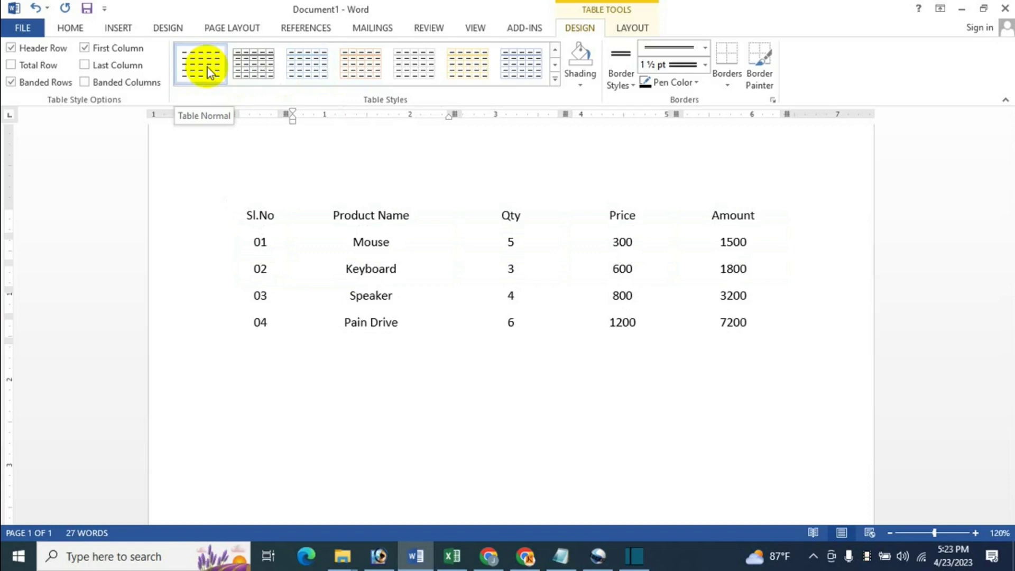
pyautogui.moveTo(370, 233)
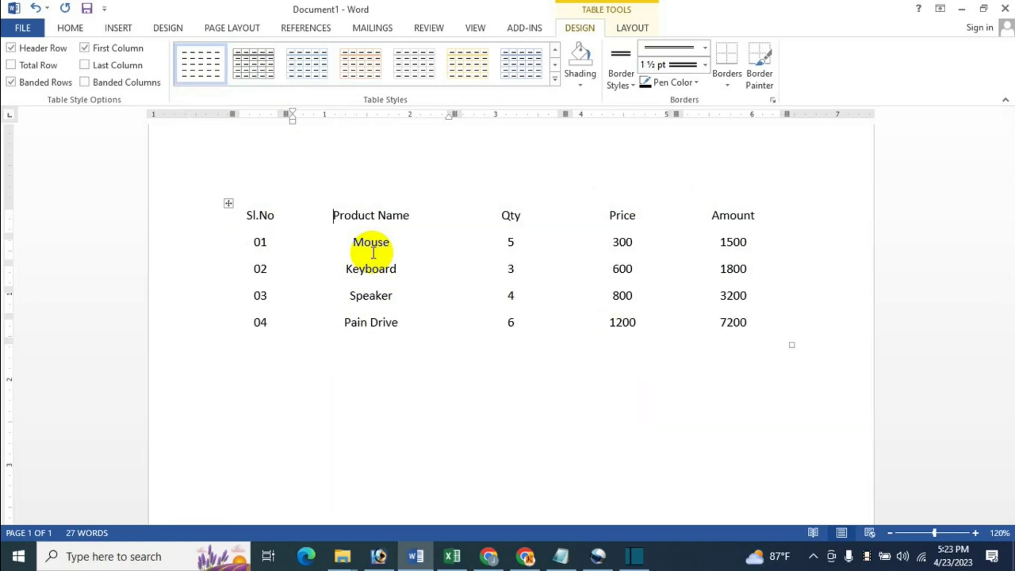
# Step: Shade the header row dark green, the Sl.No column light blue and Price column dark blue
pyautogui.click(234, 224)
pyautogui.click(285, 216)
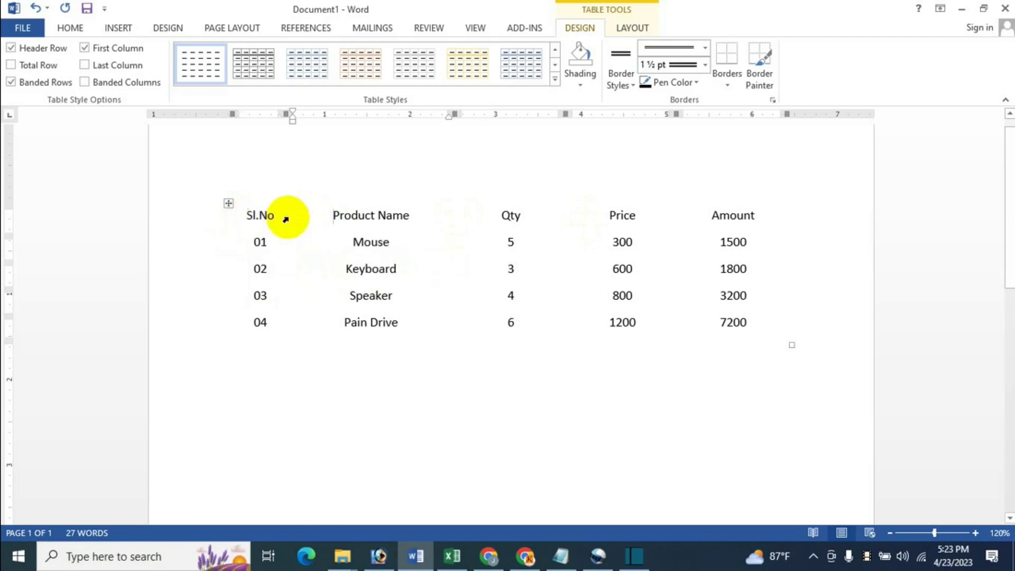
pyautogui.moveTo(252, 216); pyautogui.dragTo(748, 215)
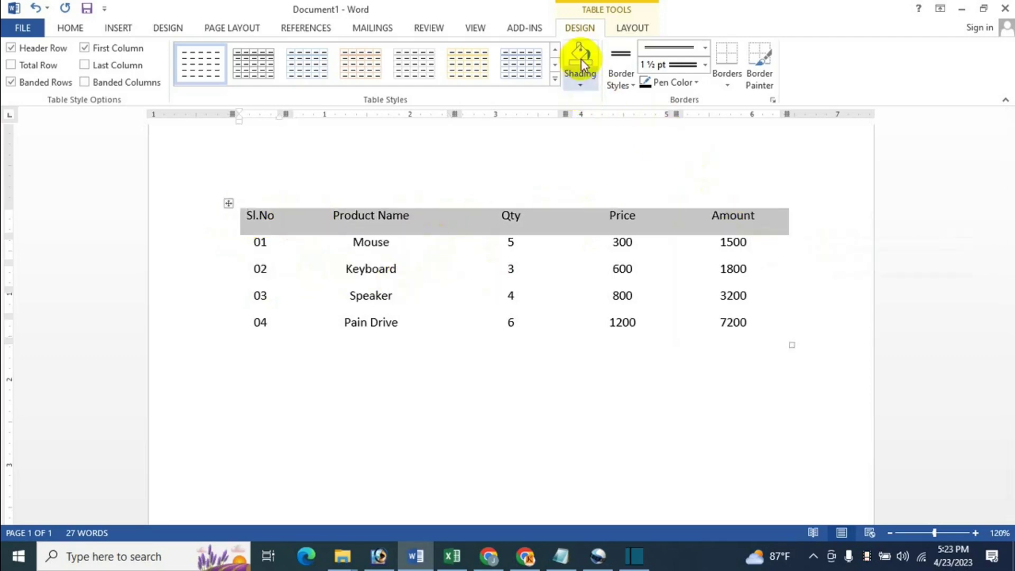
pyautogui.click(581, 87)
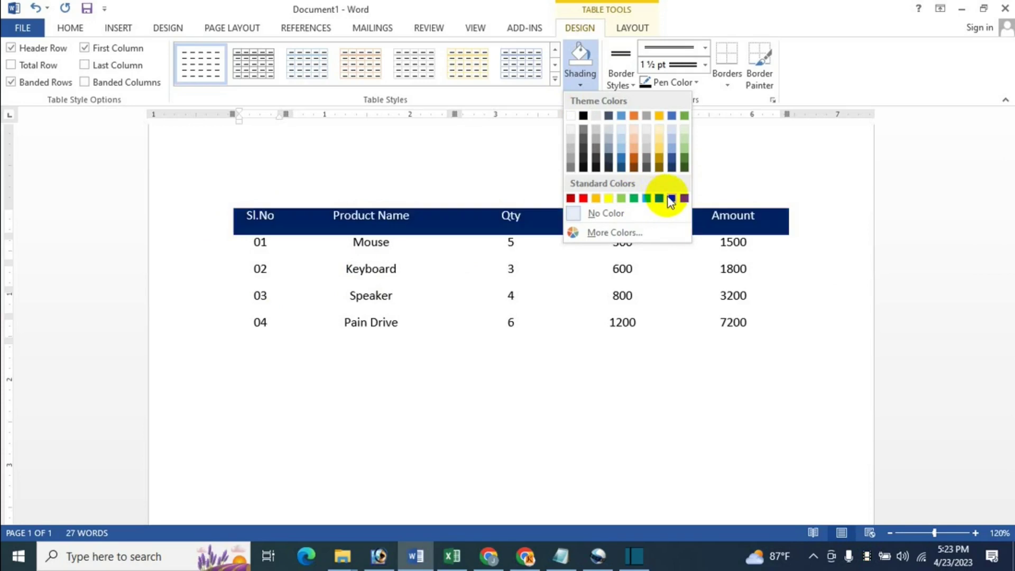
pyautogui.click(684, 164)
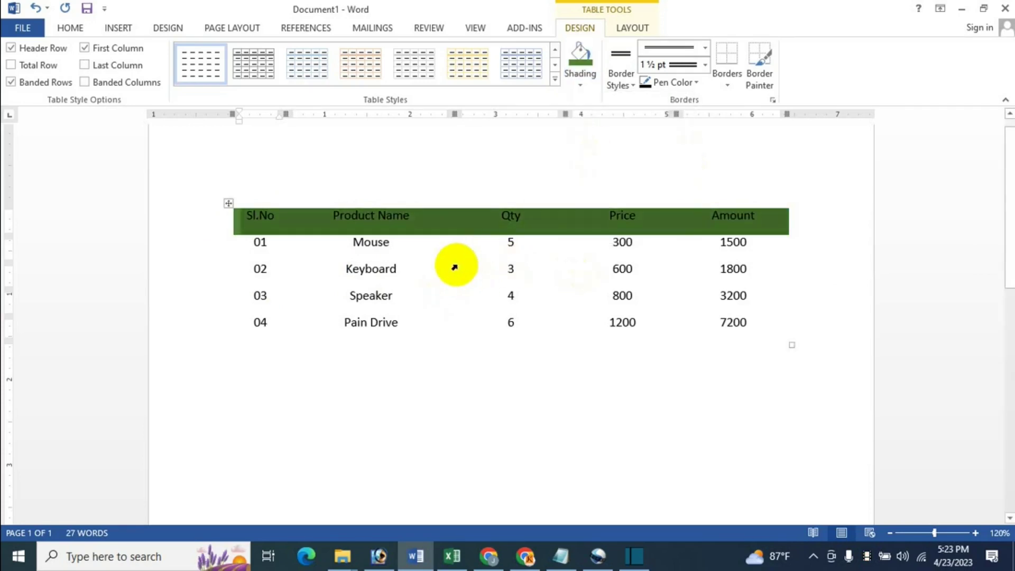
pyautogui.click(272, 226)
pyautogui.click(259, 217)
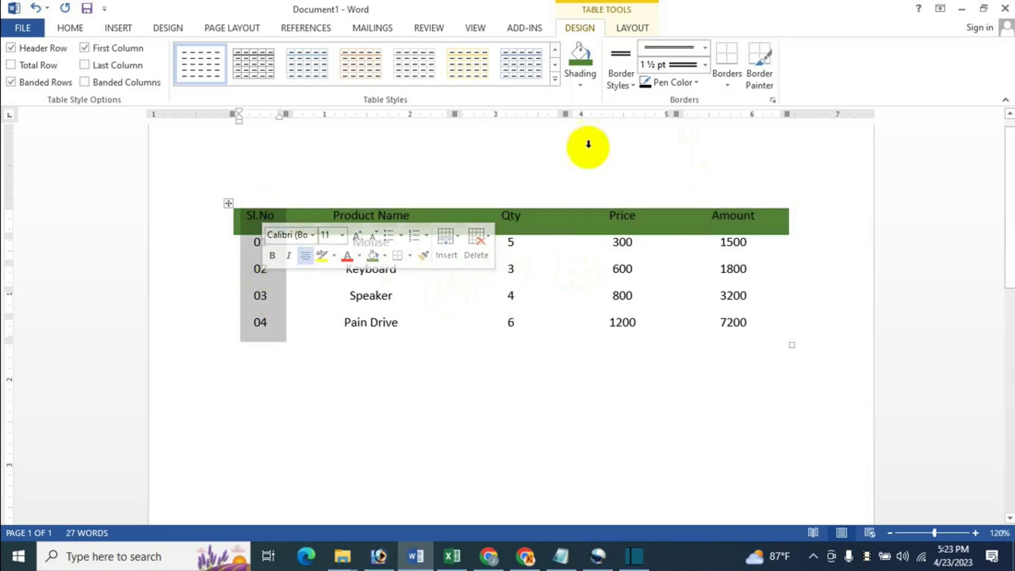
pyautogui.click(580, 85)
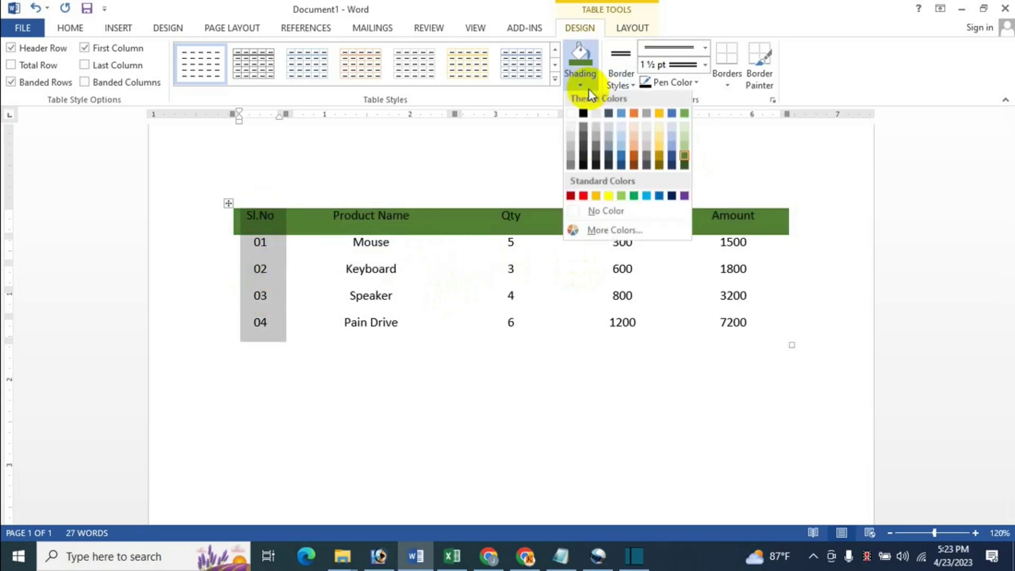
pyautogui.click(647, 196)
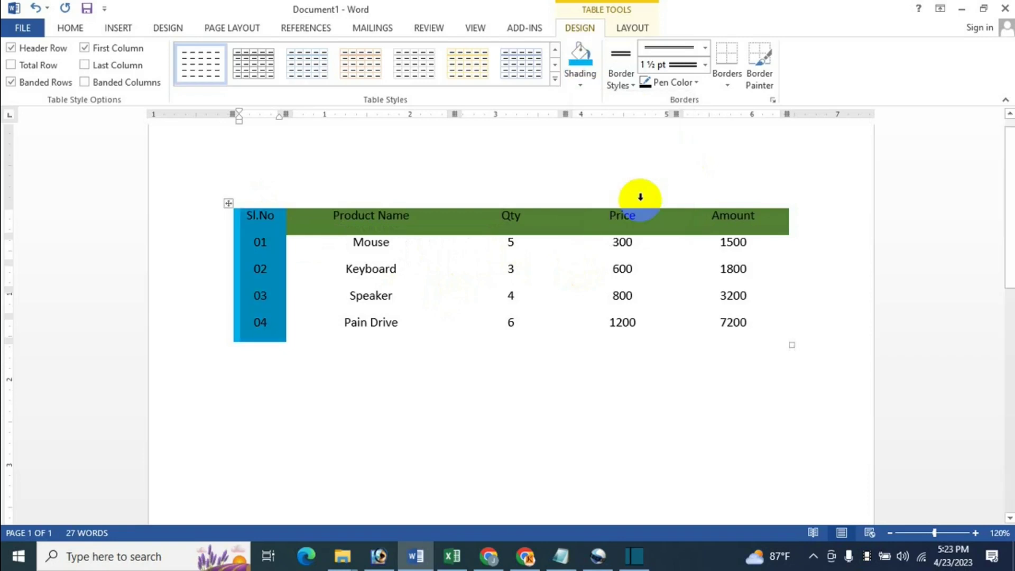
pyautogui.click(613, 205)
pyautogui.click(588, 74)
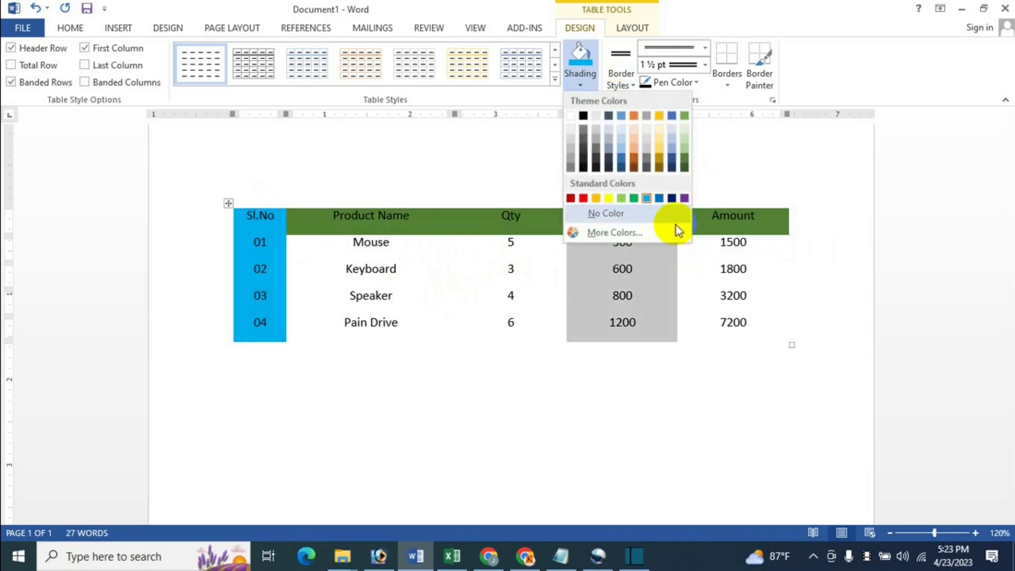
pyautogui.click(673, 199)
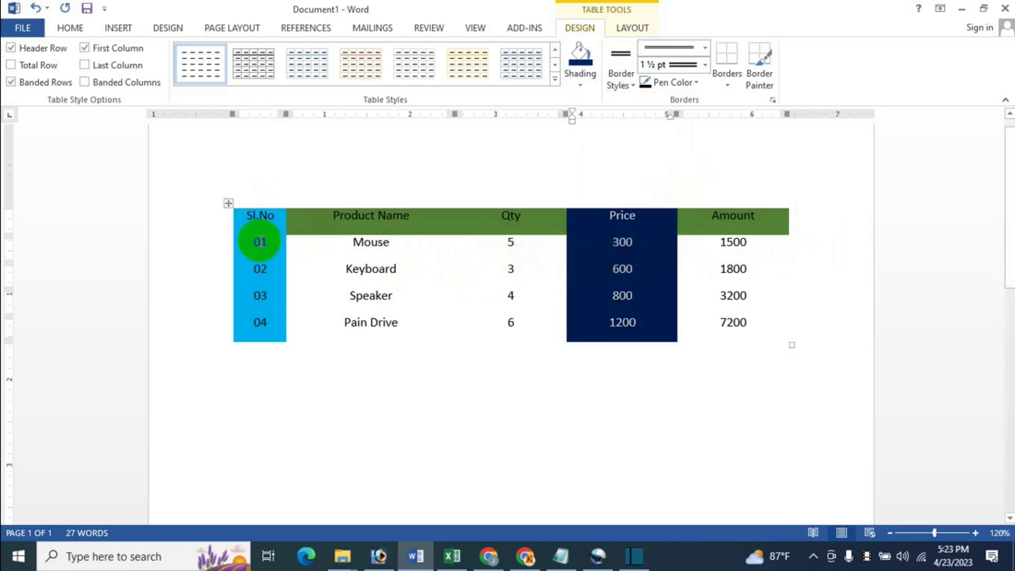
# Step: Select the whole table and browse the shading and custom colour options without applying any
pyautogui.click(229, 204)
pyautogui.click(579, 80)
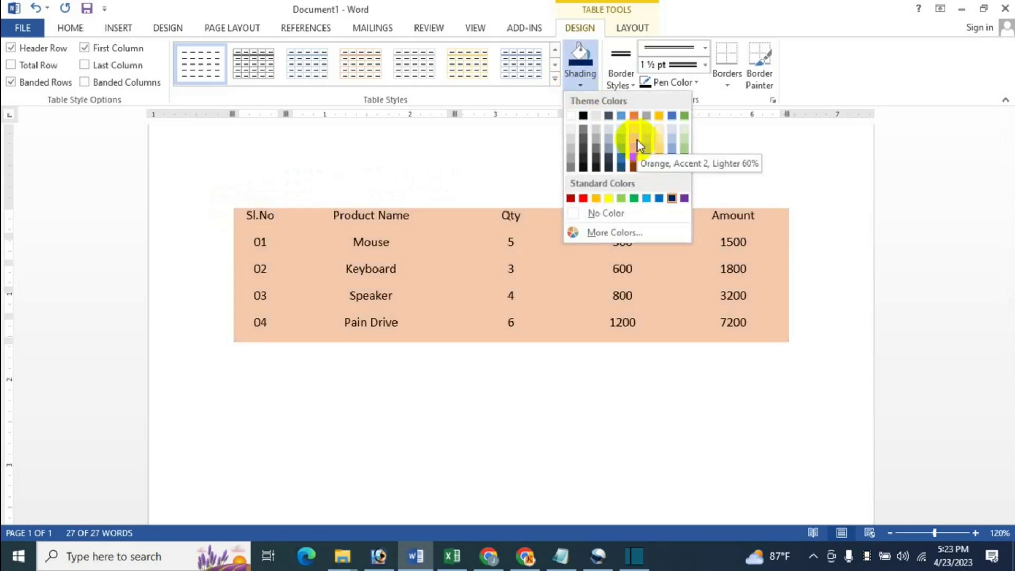
pyautogui.click(466, 255)
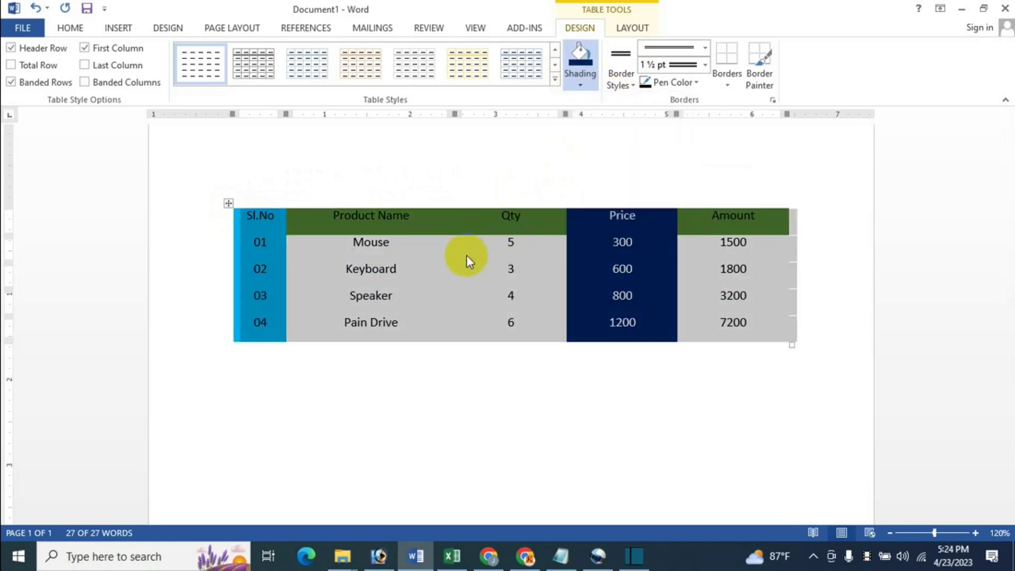
pyautogui.click(452, 281)
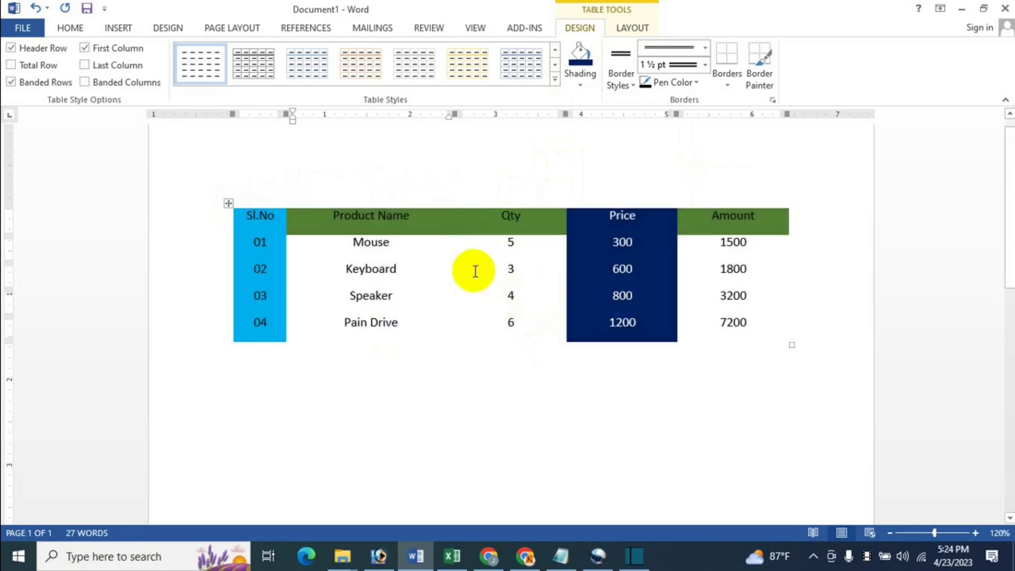
pyautogui.click(457, 267)
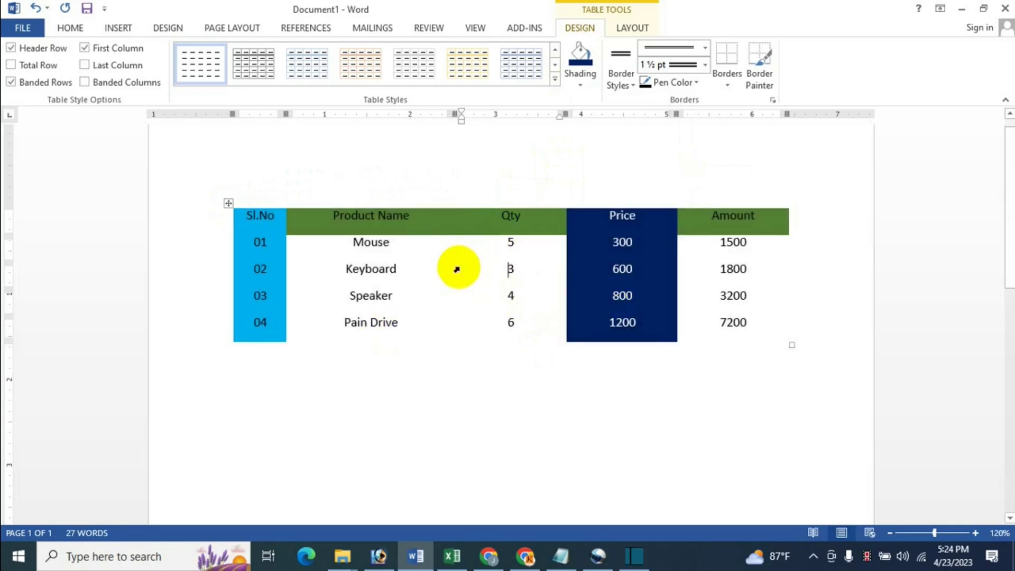
pyautogui.click(230, 205)
pyautogui.click(579, 85)
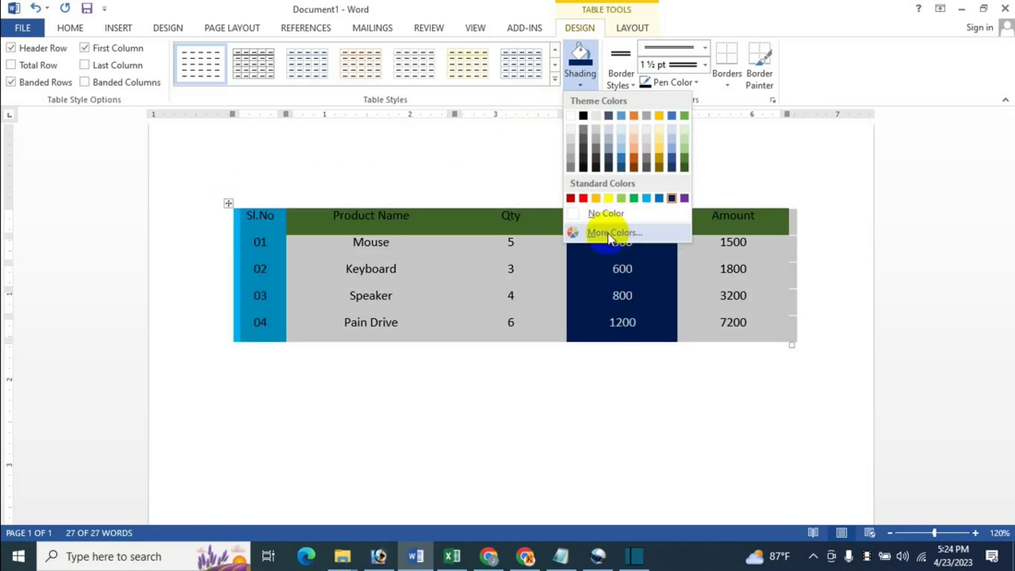
pyautogui.click(608, 234)
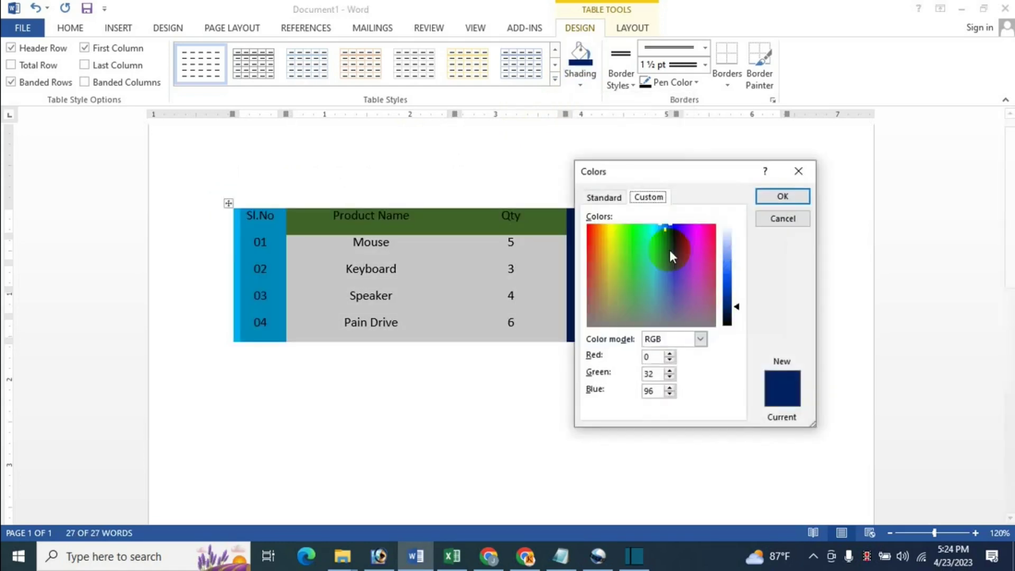
pyautogui.click(604, 200)
pyautogui.click(648, 197)
pyautogui.click(772, 219)
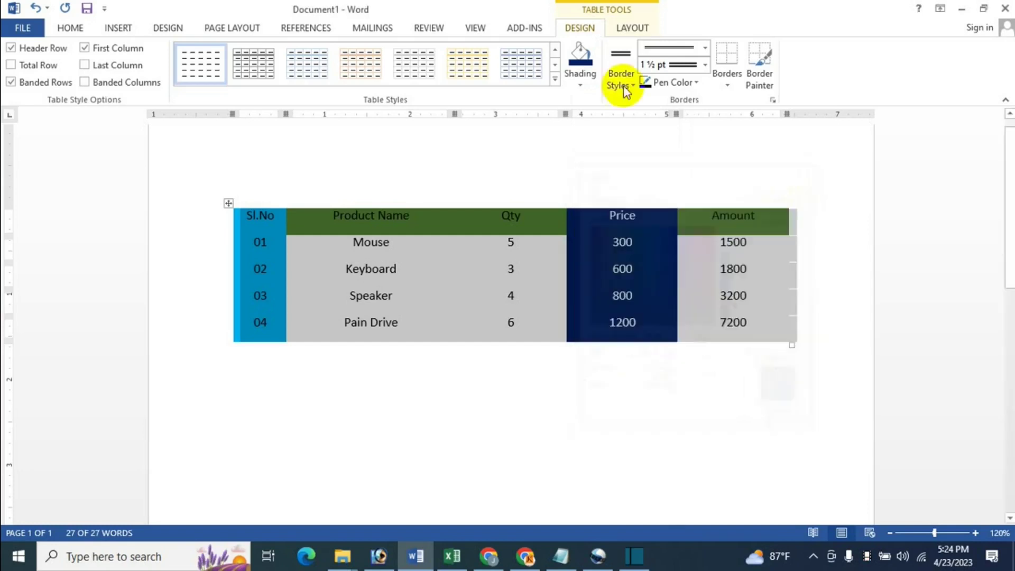
pyautogui.click(580, 79)
# Step: Set No Color shading on all cells, then reselect the whole table and open Border Styles
pyautogui.click(601, 217)
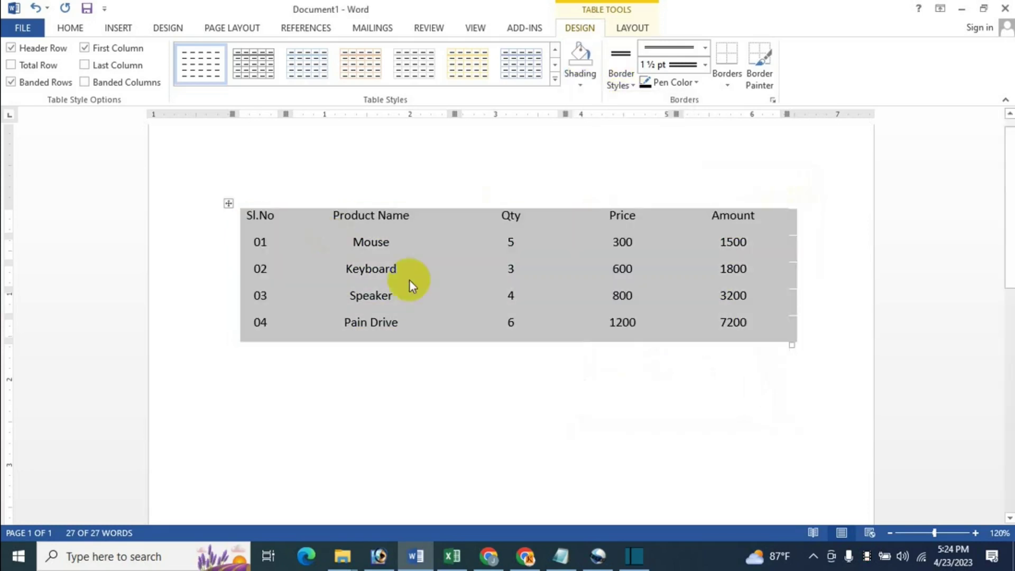
pyautogui.click(430, 271)
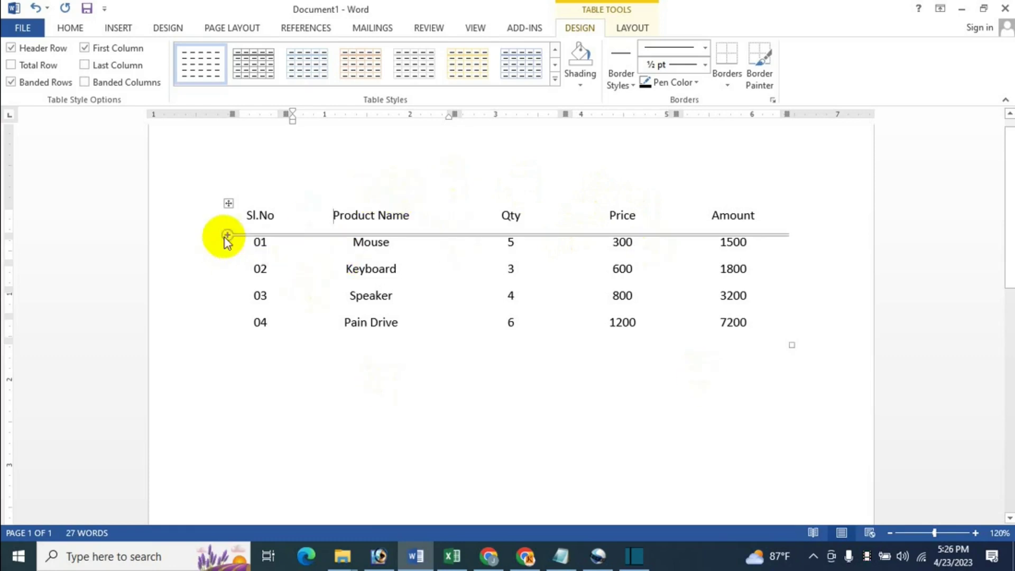
pyautogui.hotkey('ctrl', 'a')
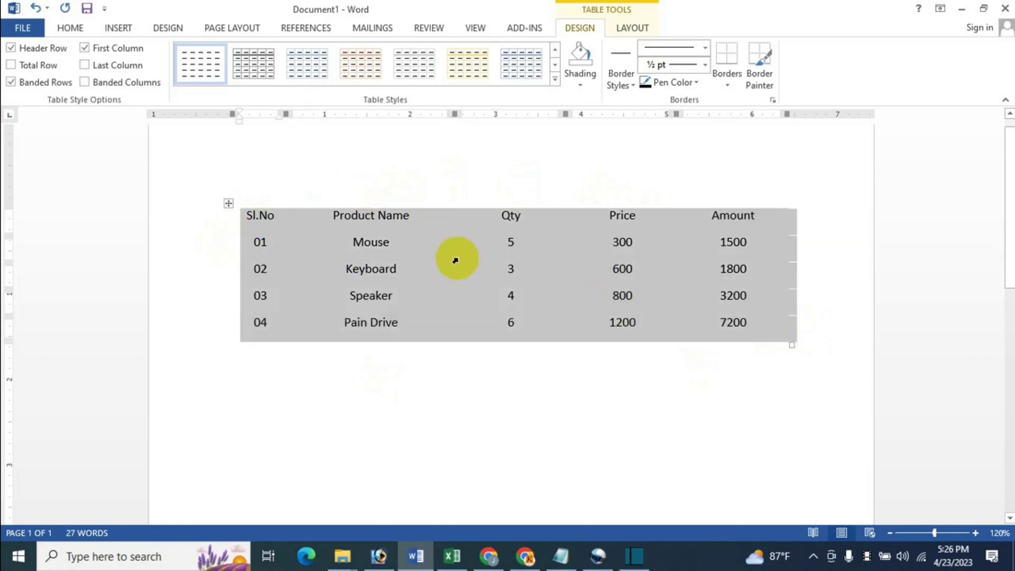
pyautogui.click(455, 260)
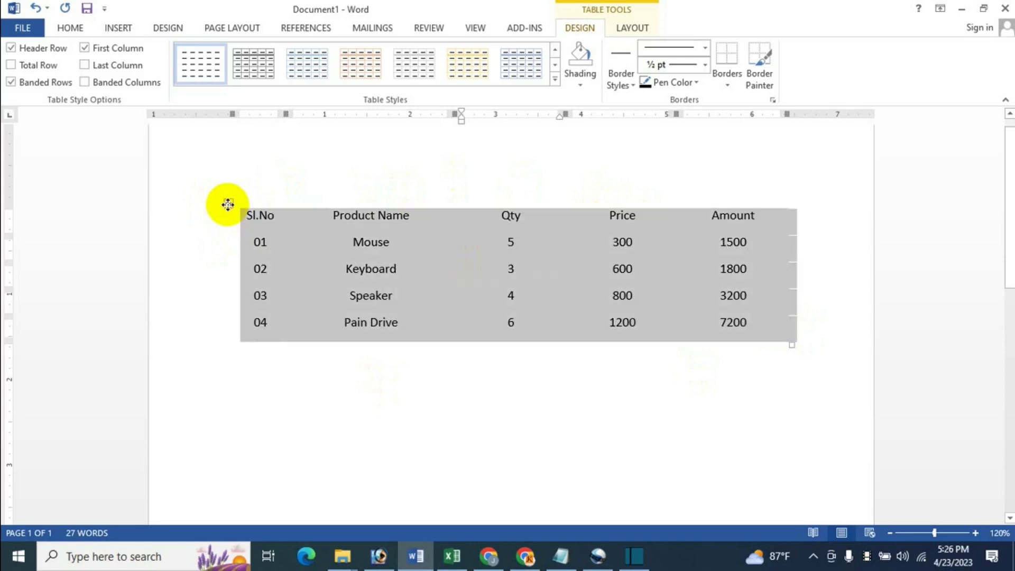
pyautogui.click(228, 204)
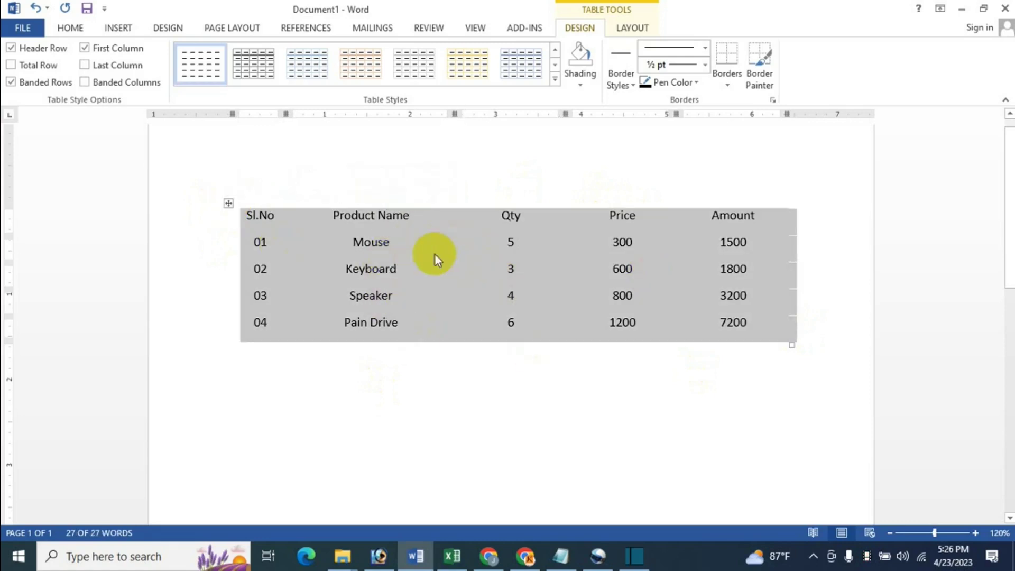
pyautogui.click(629, 87)
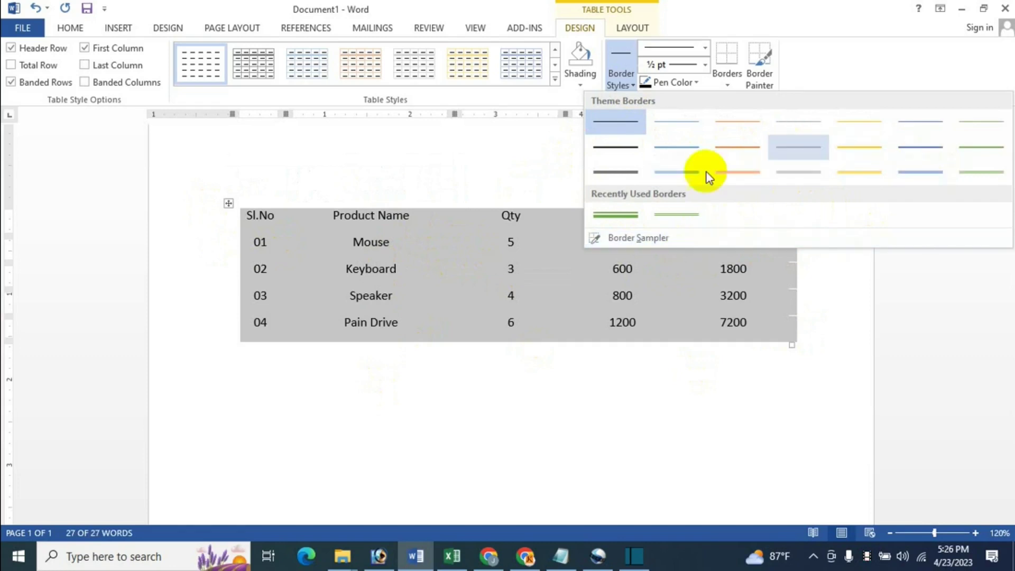
# Step: Pick the yellow border style, then set a thick double line at 4½ pt with a blue pen
pyautogui.click(854, 173)
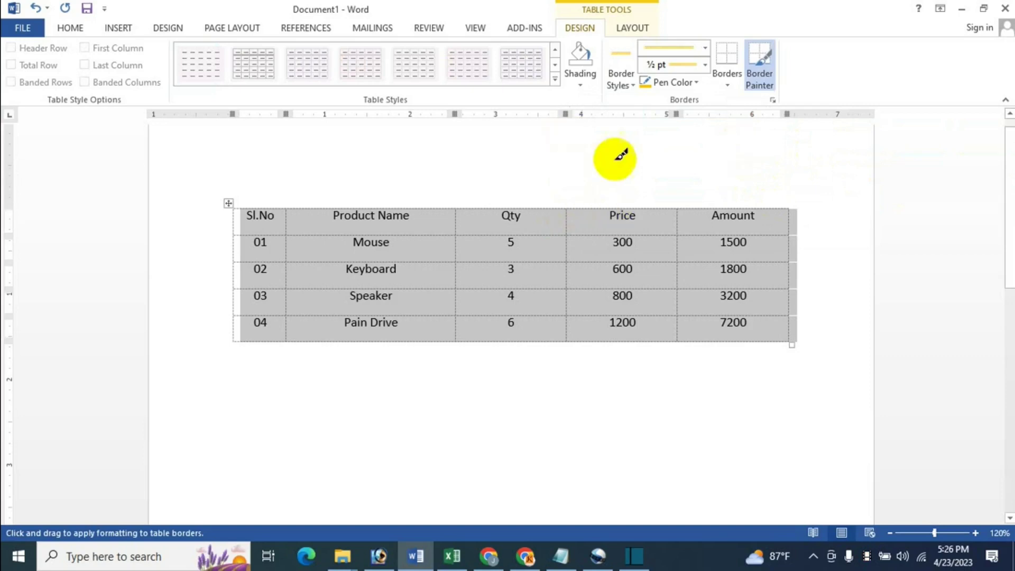
pyautogui.click(704, 49)
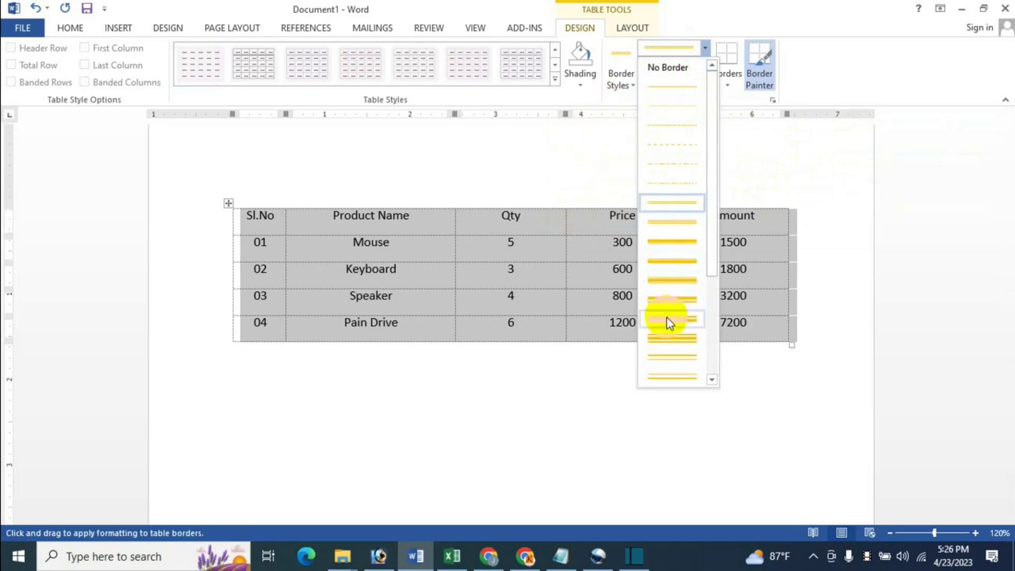
pyautogui.click(677, 280)
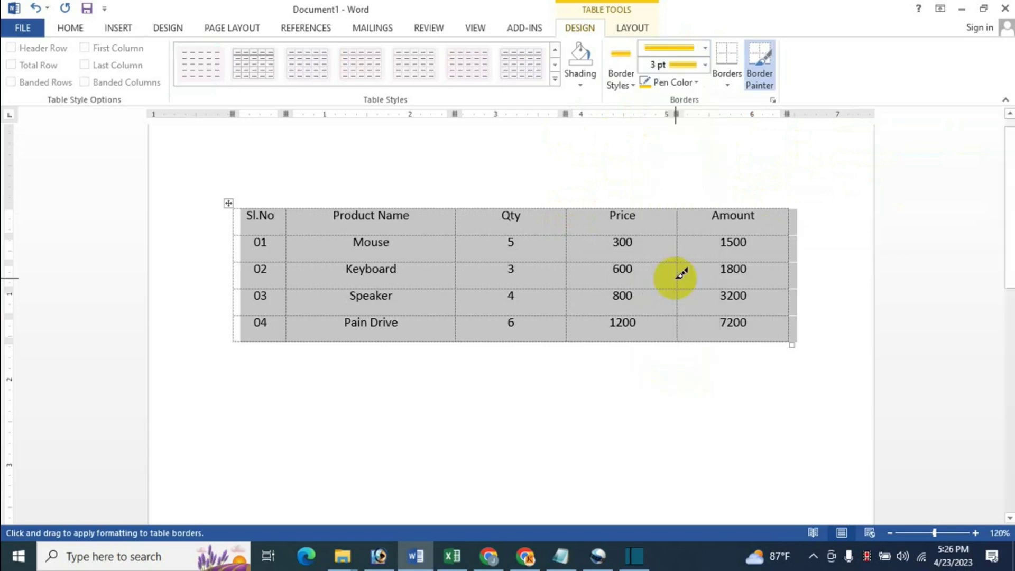
pyautogui.click(705, 66)
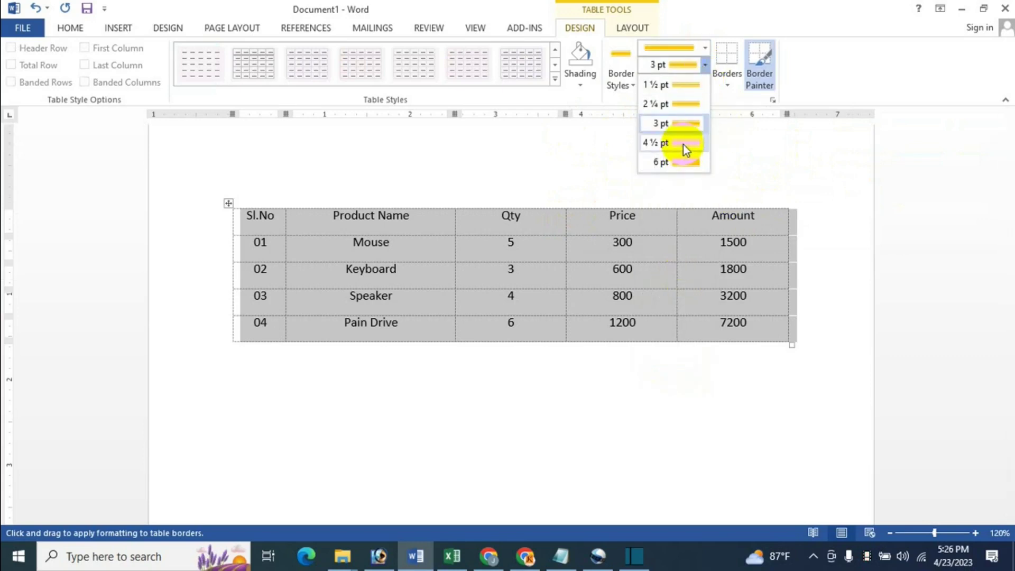
pyautogui.click(683, 144)
pyautogui.click(691, 82)
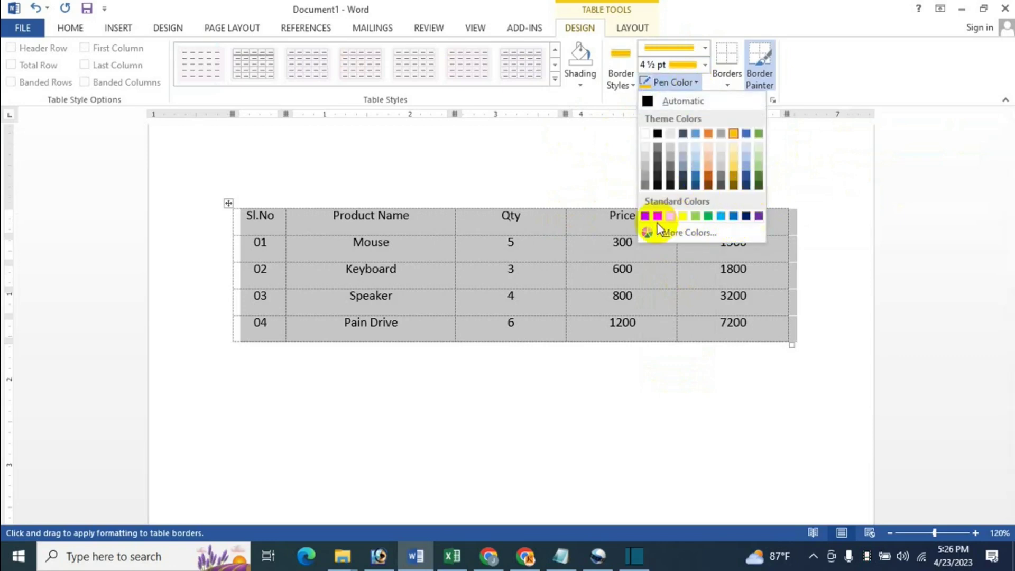
pyautogui.click(733, 216)
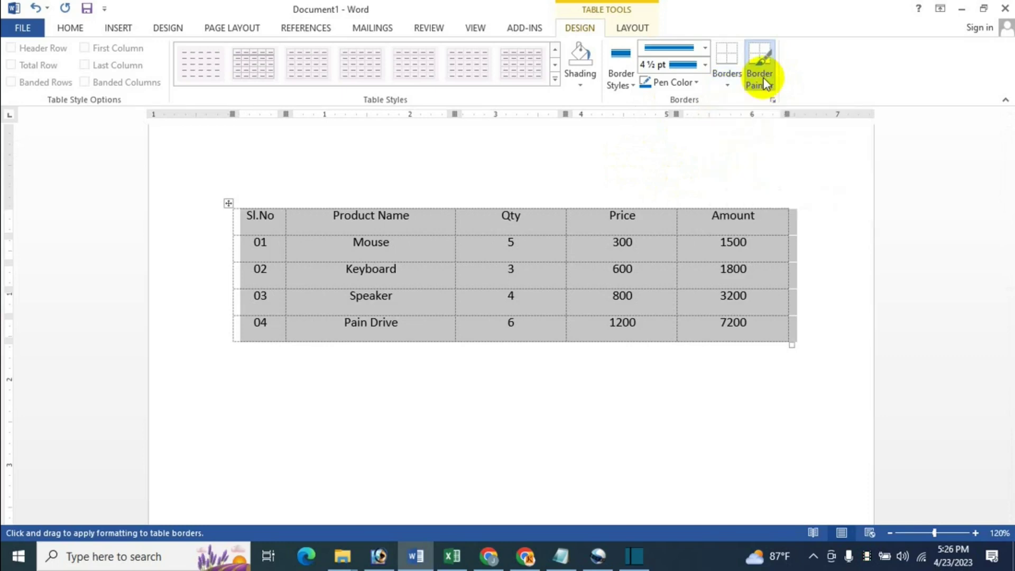
pyautogui.click(727, 86)
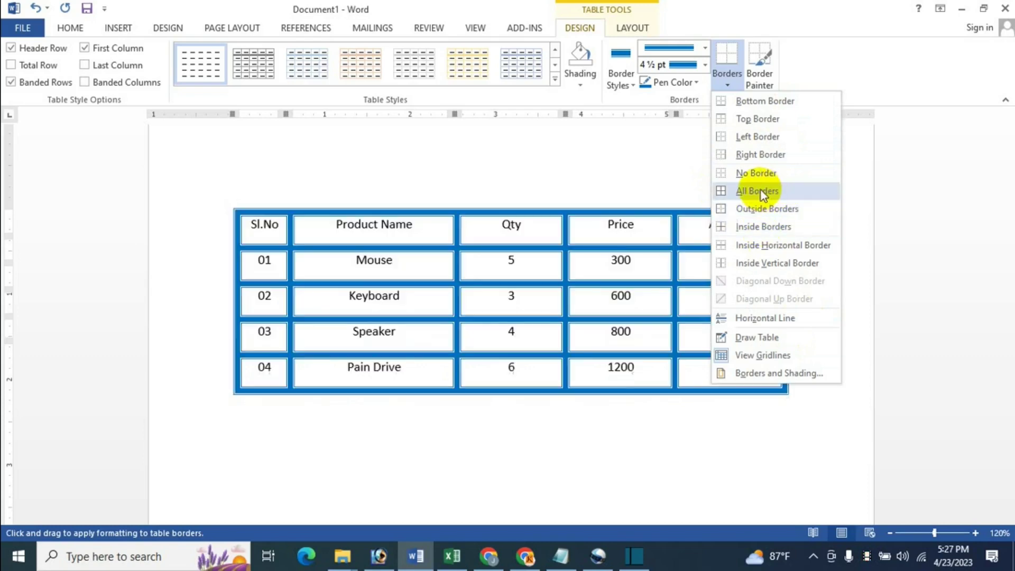
# Step: Apply All Borders so every cell gets the blue 4½ pt double-line border
pyautogui.click(759, 190)
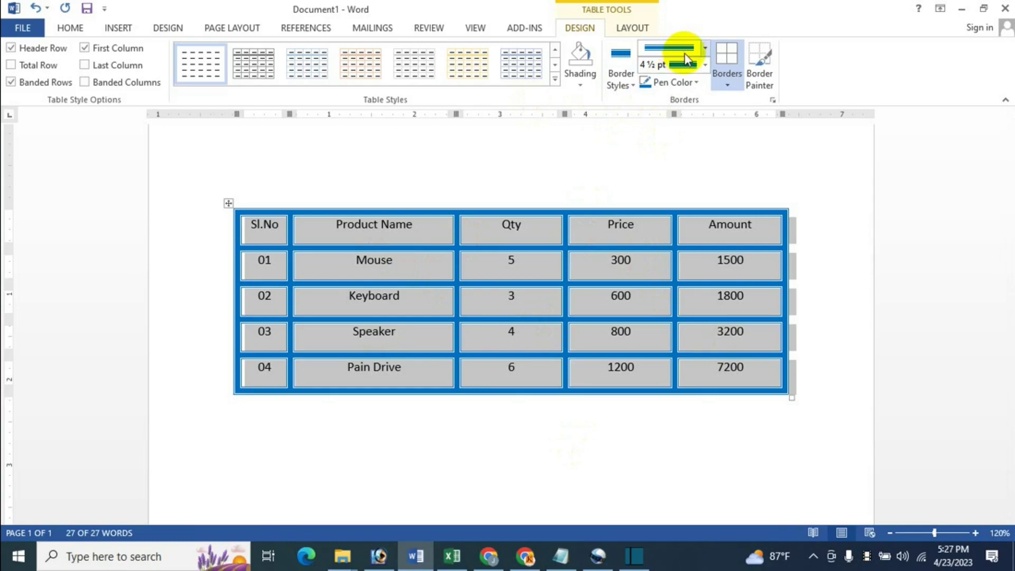
pyautogui.click(724, 85)
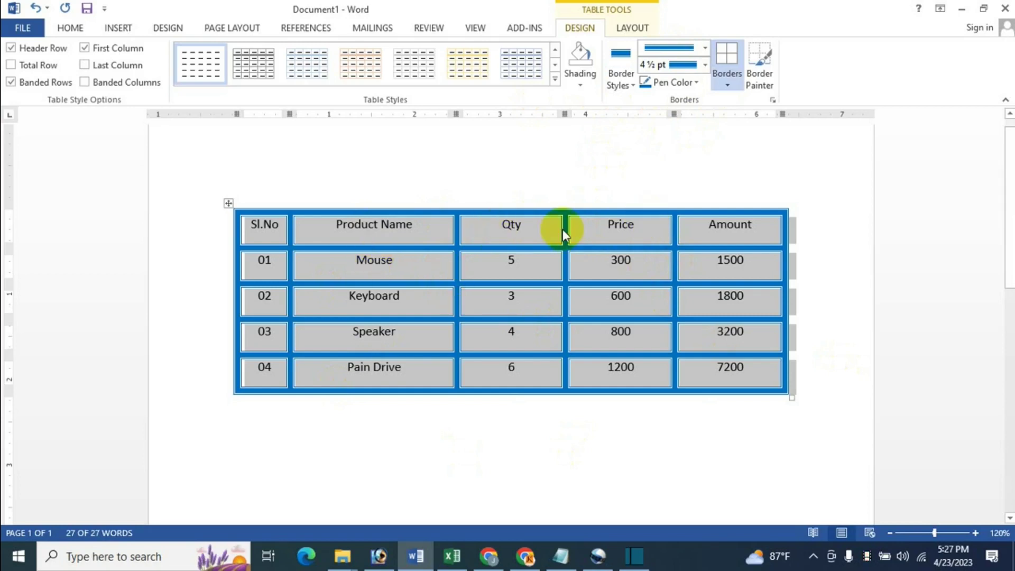
# Step: Start from a plain preset border style and make the pen a red 3 pt dashed line
pyautogui.click(630, 80)
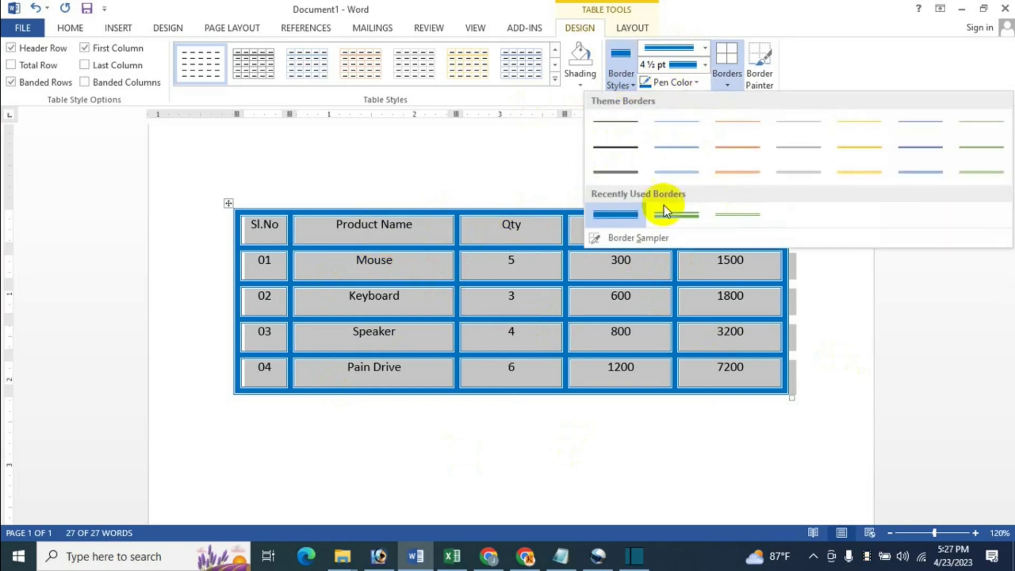
pyautogui.click(802, 153)
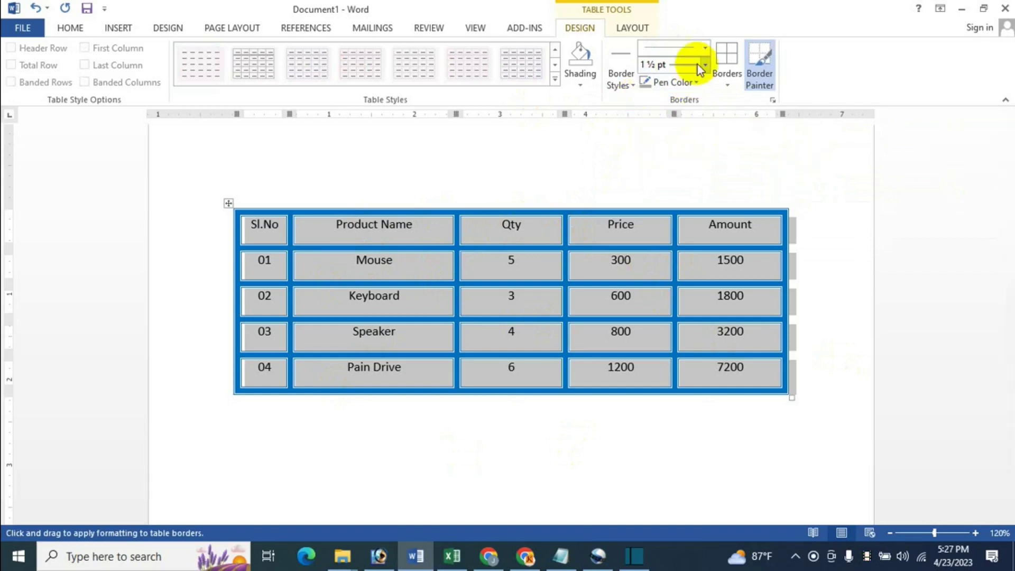
pyautogui.click(705, 49)
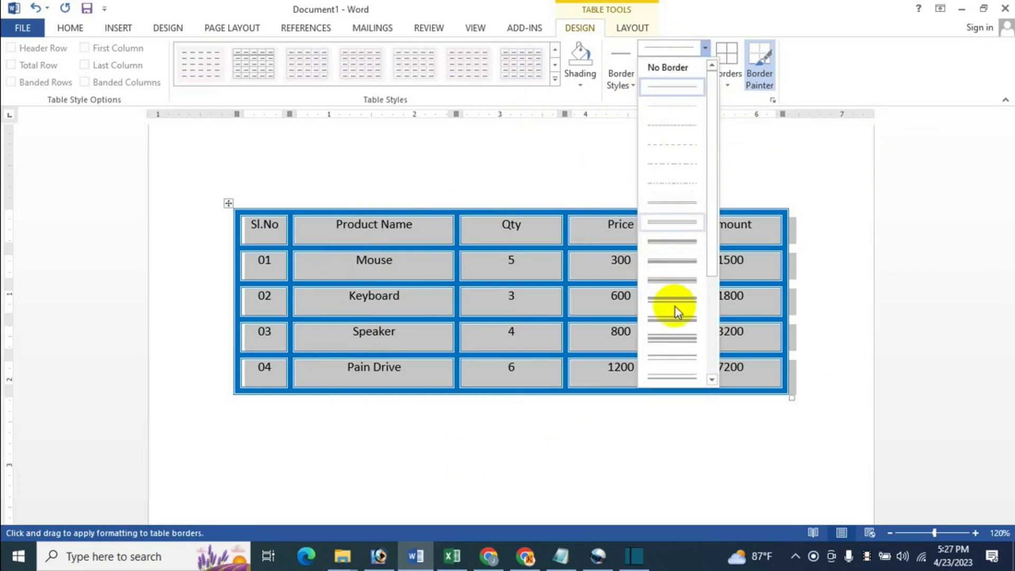
pyautogui.click(682, 165)
pyautogui.click(703, 66)
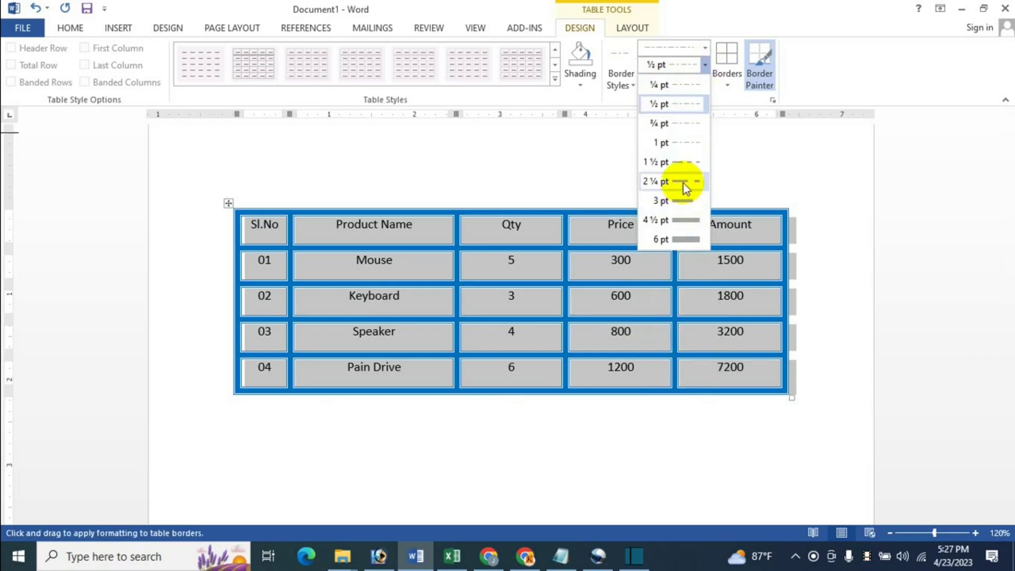
pyautogui.click(683, 200)
pyautogui.click(695, 83)
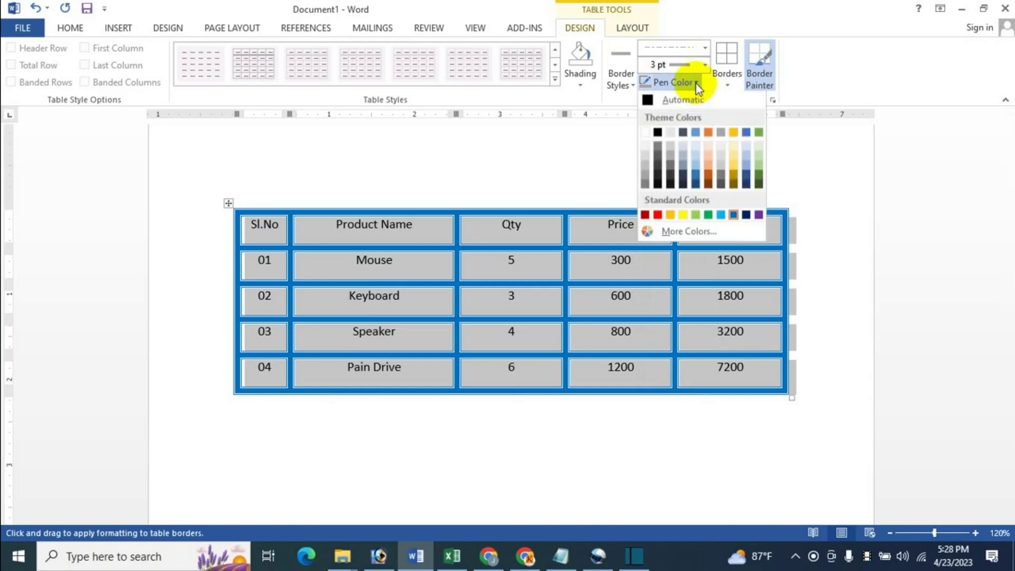
pyautogui.click(646, 216)
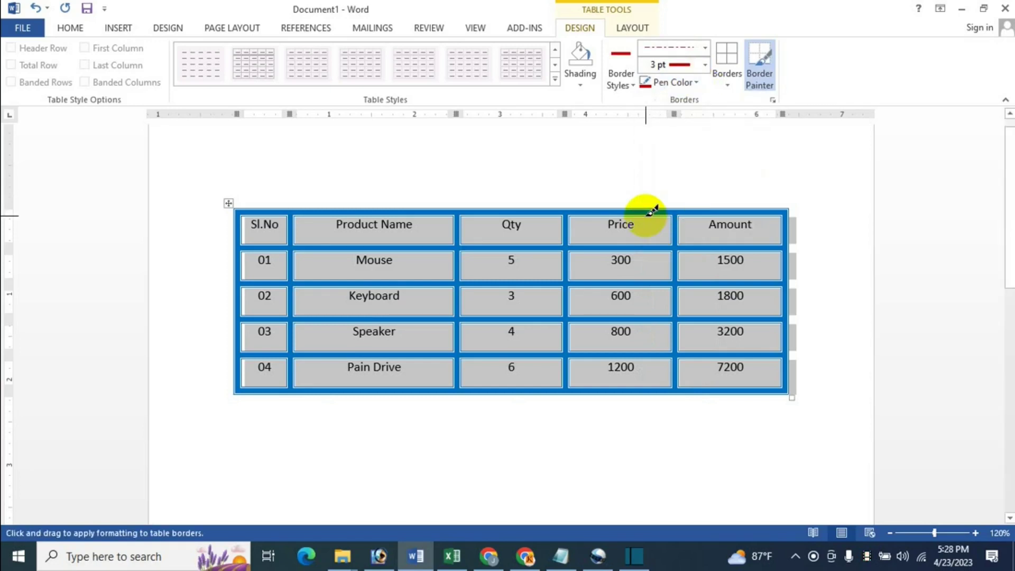
pyautogui.click(726, 84)
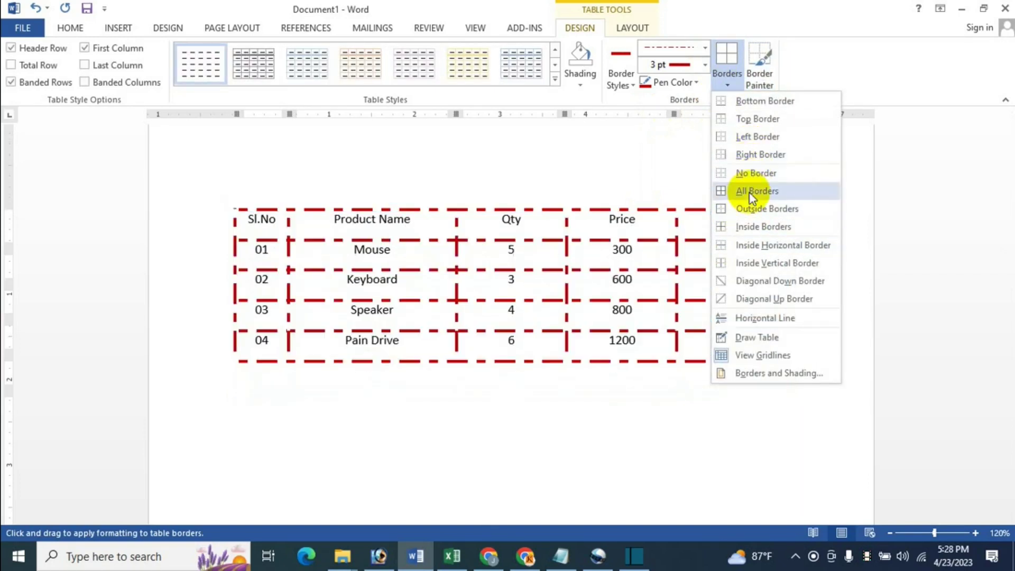
# Step: Apply red dashed All Borders, then switch the table to No Border and deselect it
pyautogui.click(751, 191)
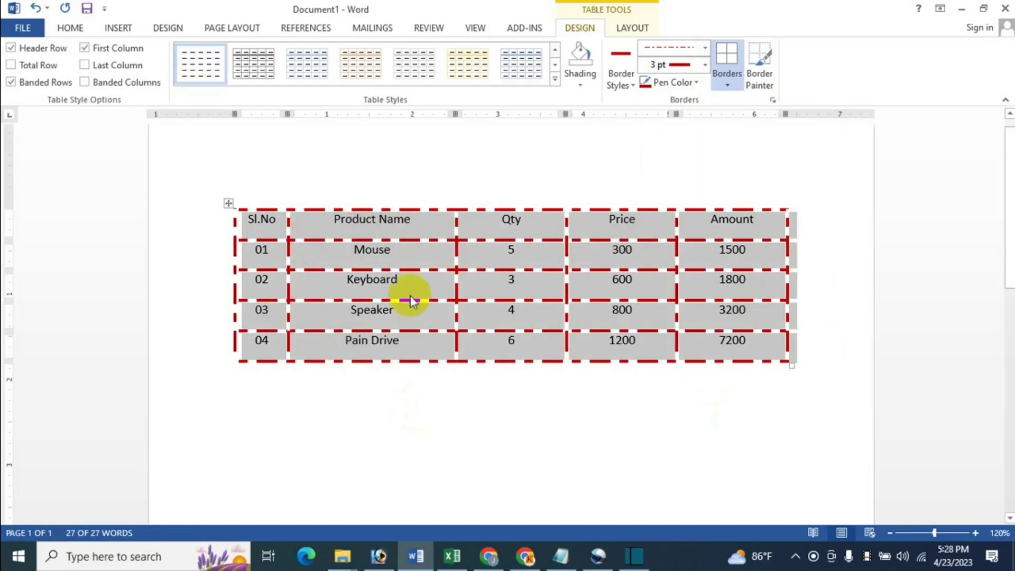
pyautogui.click(725, 85)
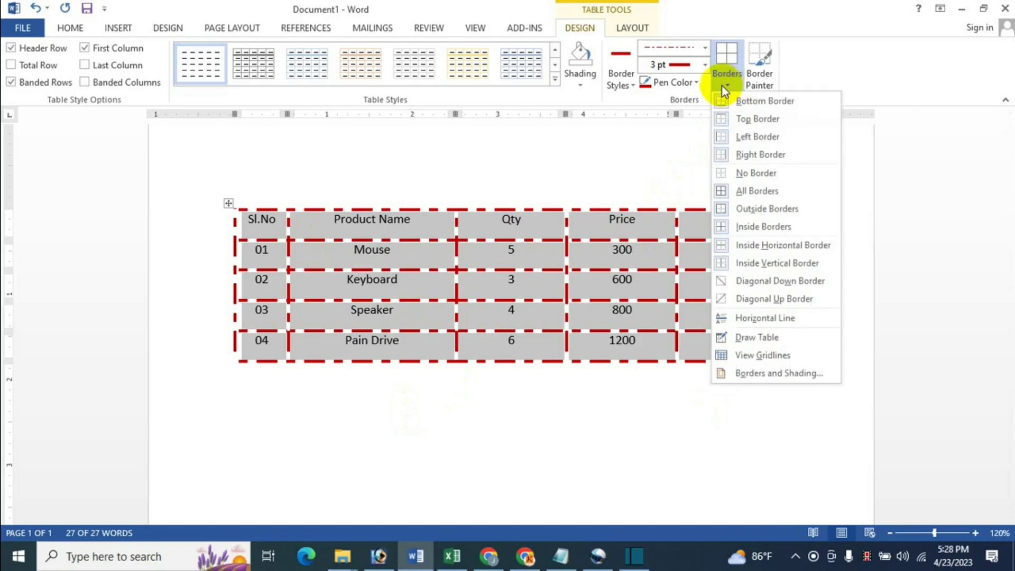
pyautogui.click(746, 173)
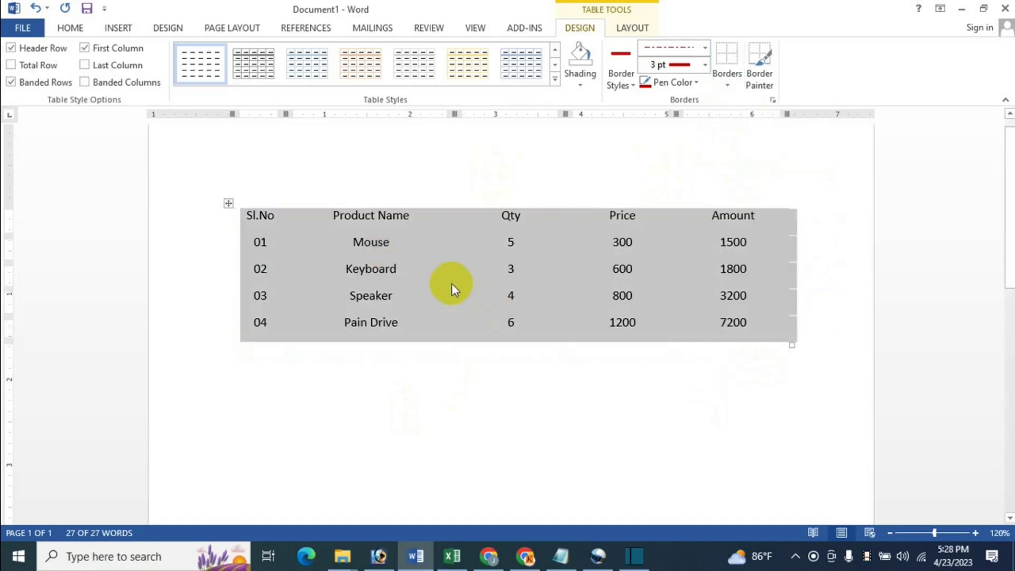
pyautogui.click(420, 249)
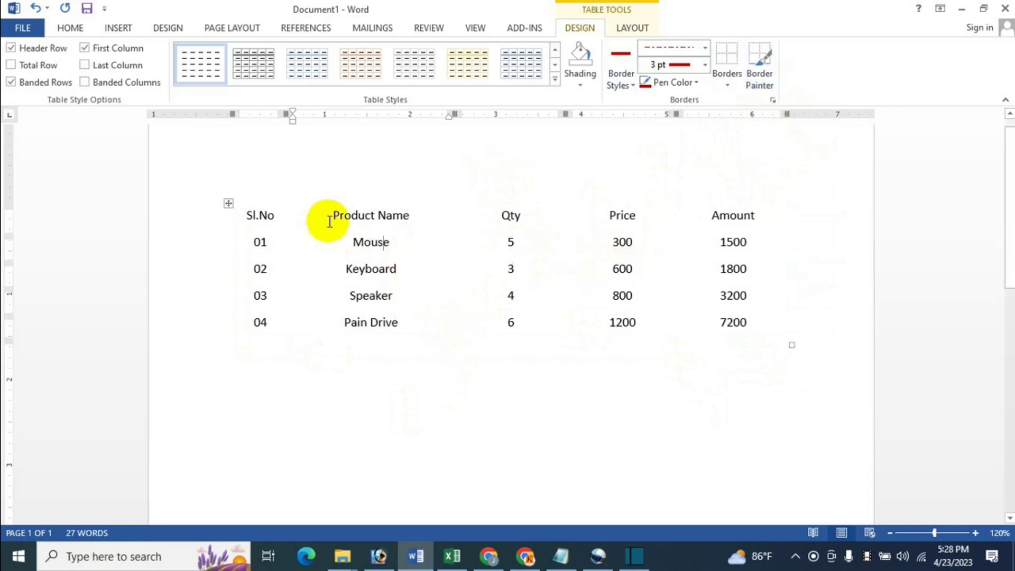
# Step: Starting from the green double-line preset, make the pen a purple 1½ pt double line
pyautogui.click(413, 251)
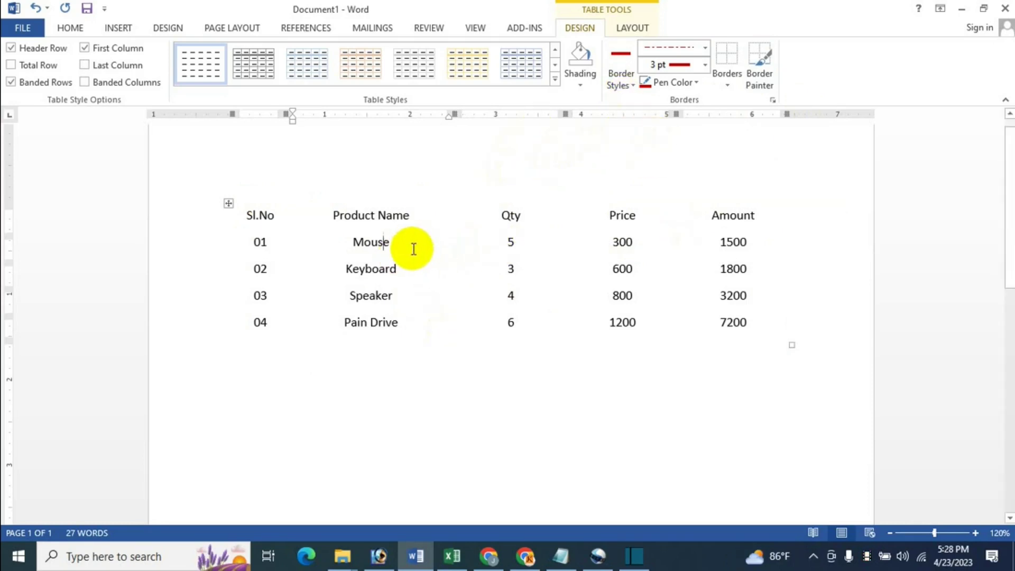
pyautogui.click(627, 87)
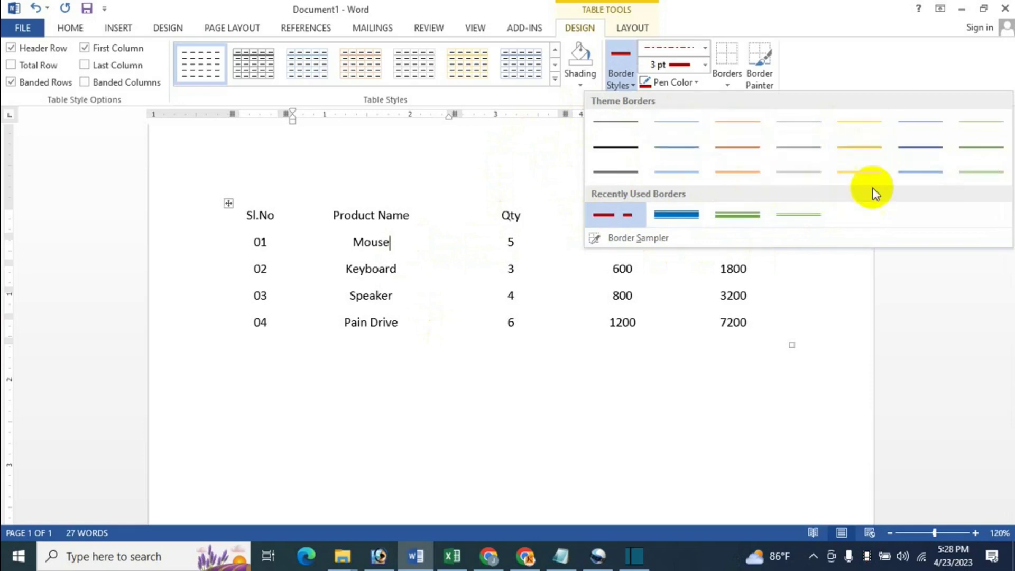
pyautogui.click(739, 216)
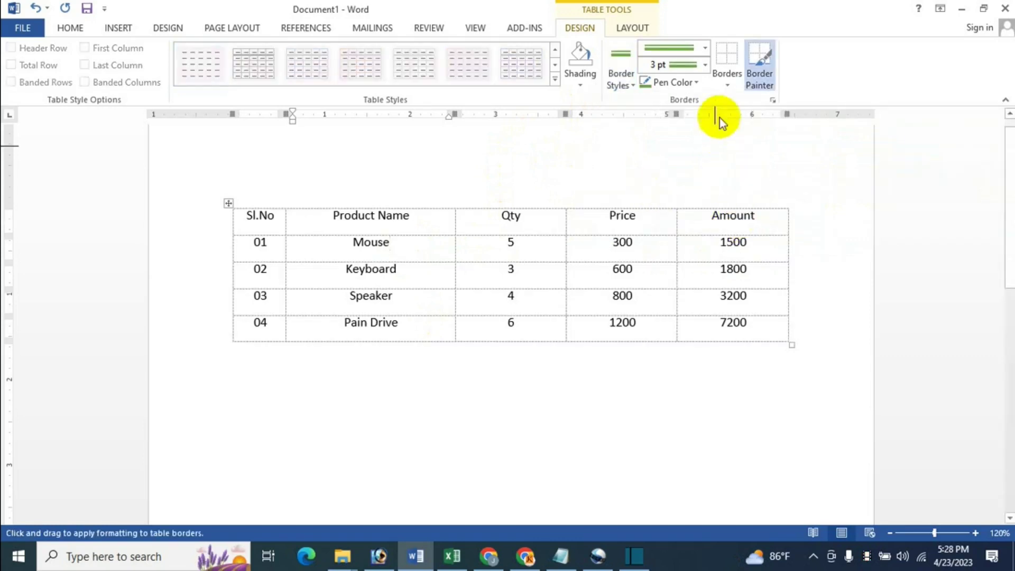
pyautogui.click(703, 48)
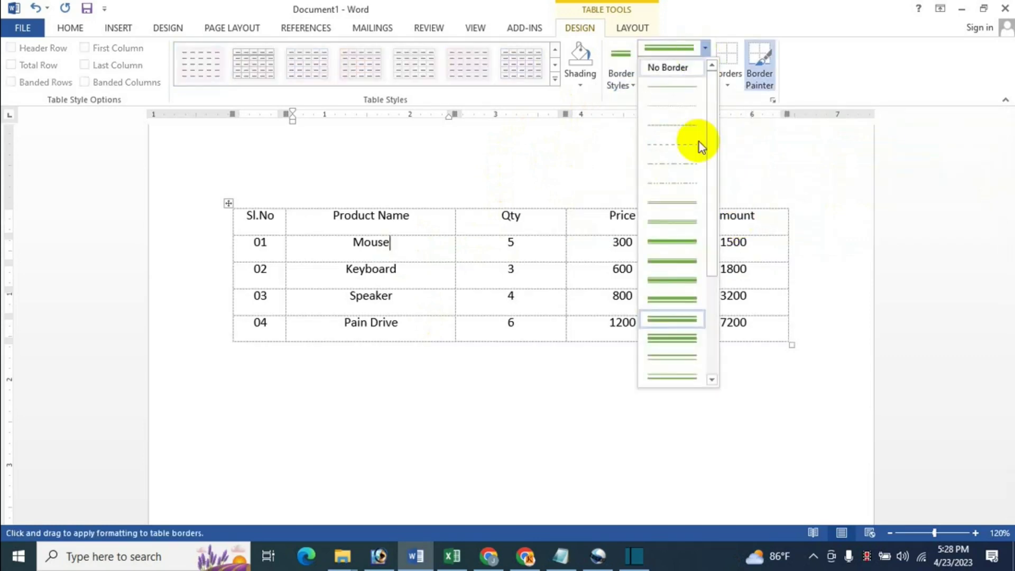
pyautogui.click(679, 220)
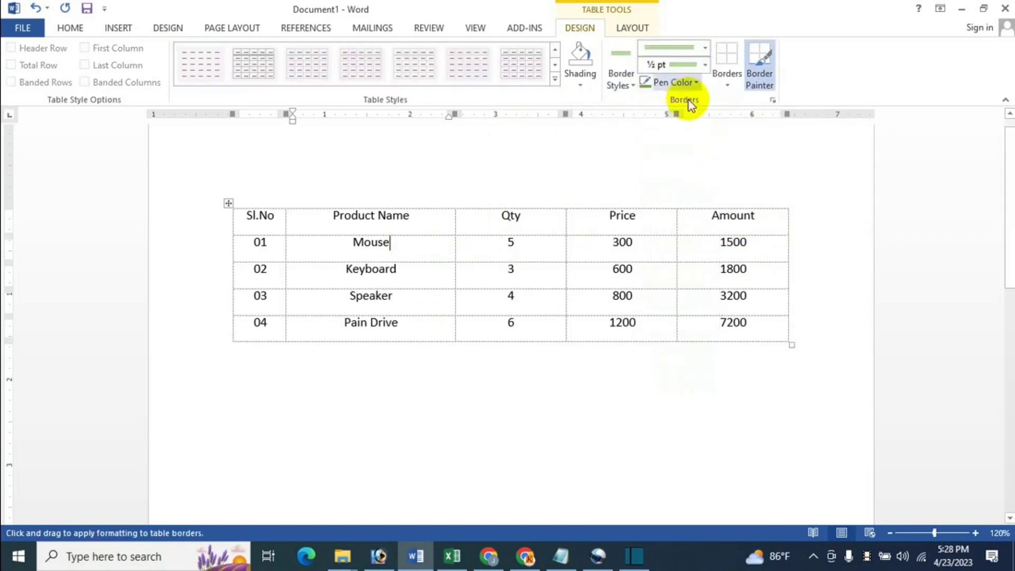
pyautogui.click(687, 65)
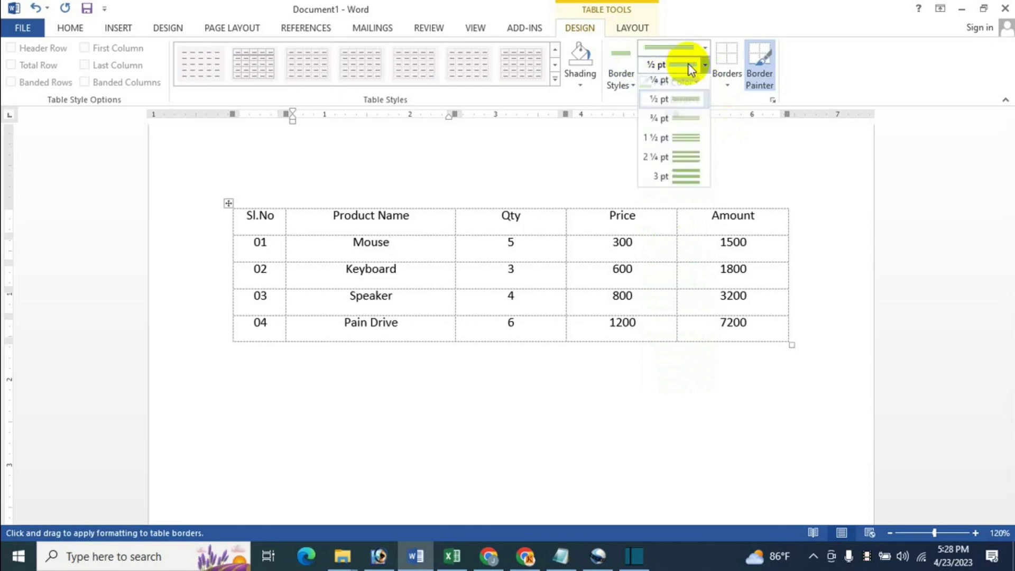
pyautogui.click(680, 140)
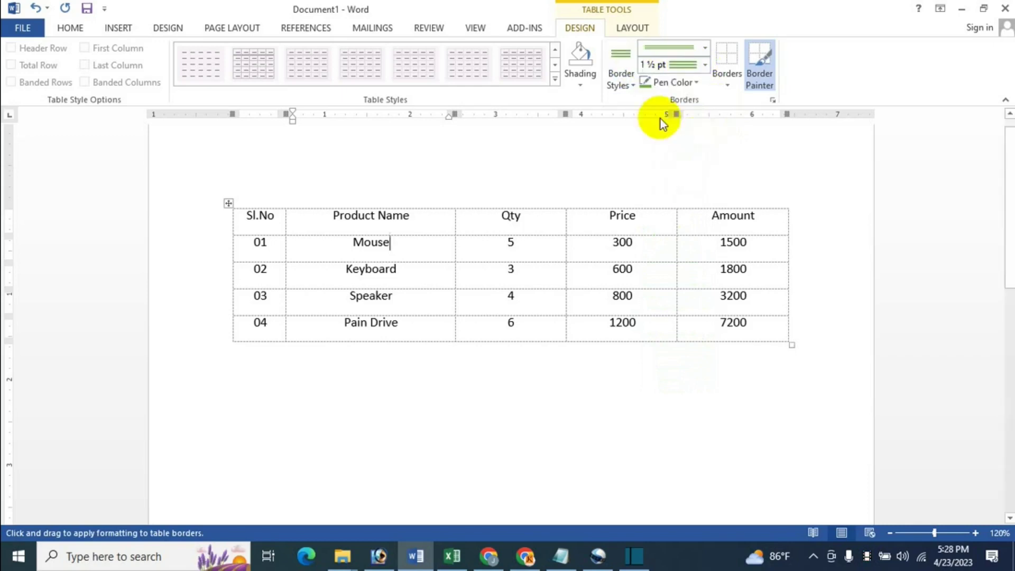
pyautogui.click(696, 83)
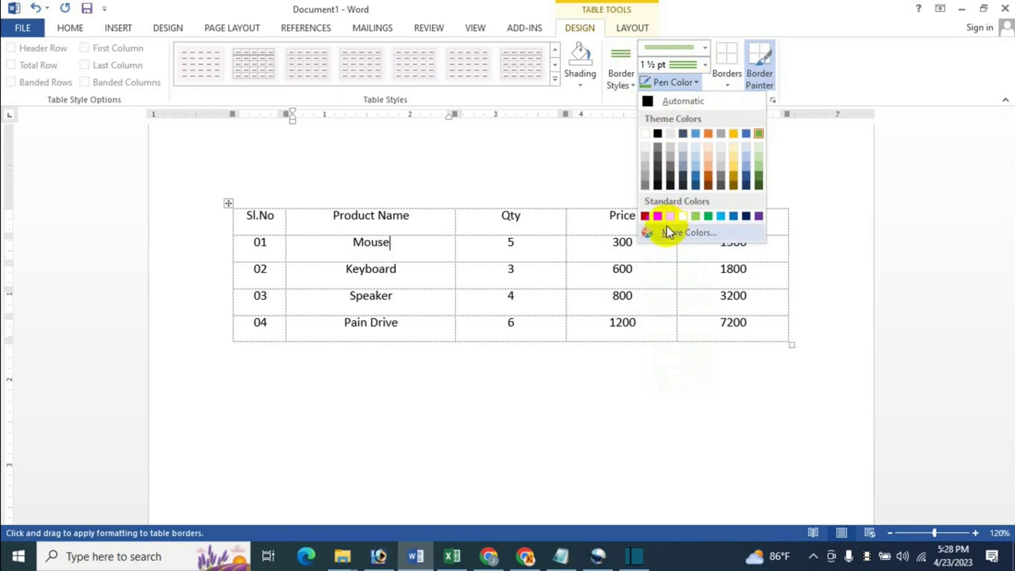
pyautogui.click(758, 216)
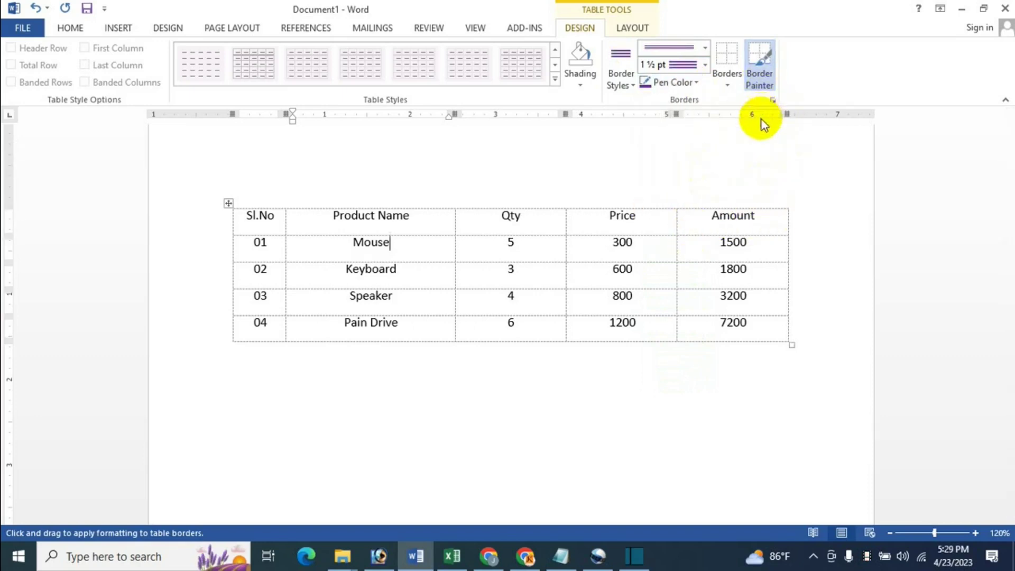
pyautogui.click(759, 85)
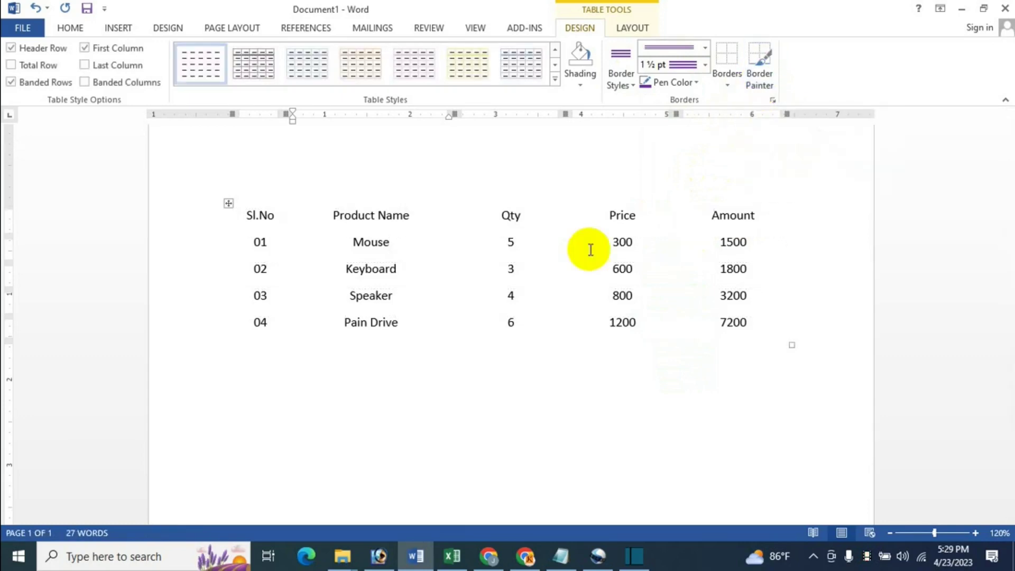
# Step: Paint purple double lines on the table's top, left and right edges and its column boundaries
pyautogui.click(761, 83)
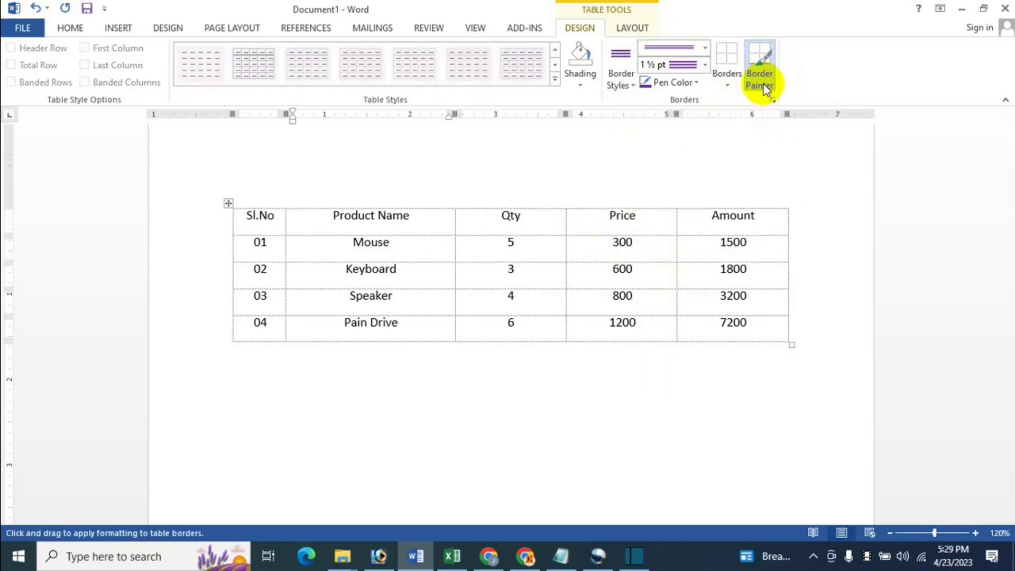
pyautogui.moveTo(567, 211); pyautogui.dragTo(567, 341)
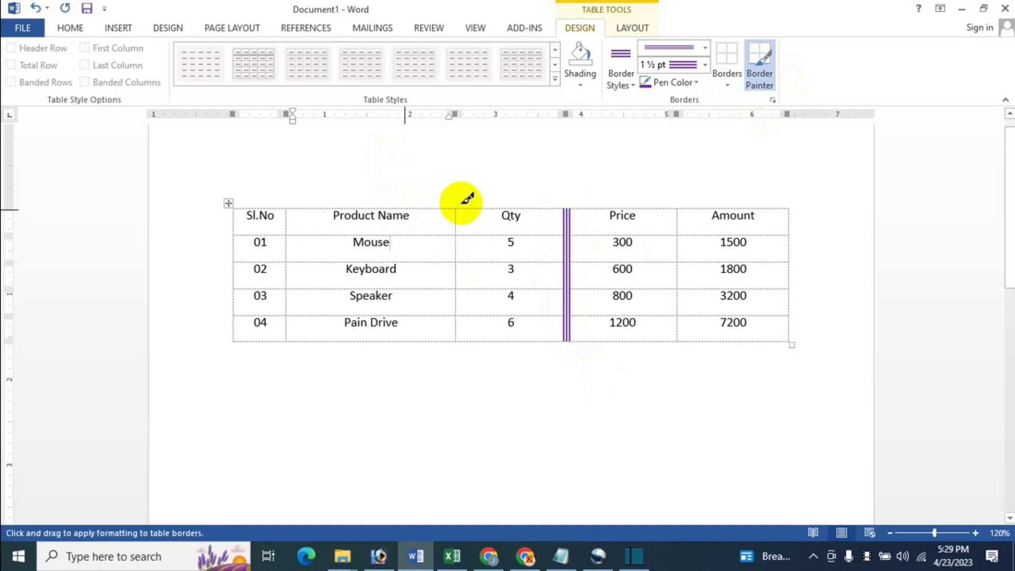
pyautogui.moveTo(457, 211); pyautogui.dragTo(457, 341)
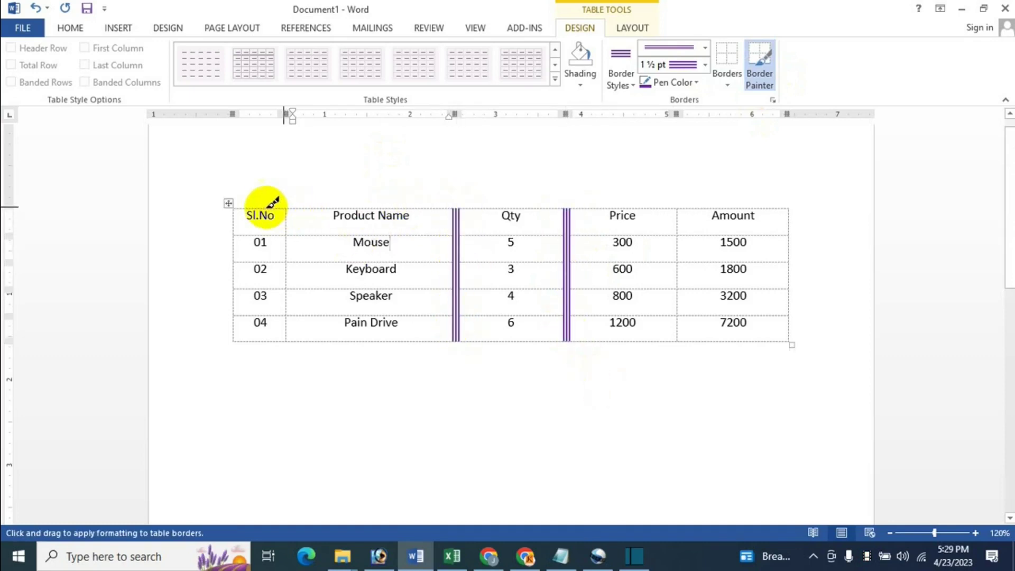
pyautogui.moveTo(244, 202); pyautogui.dragTo(548, 201)
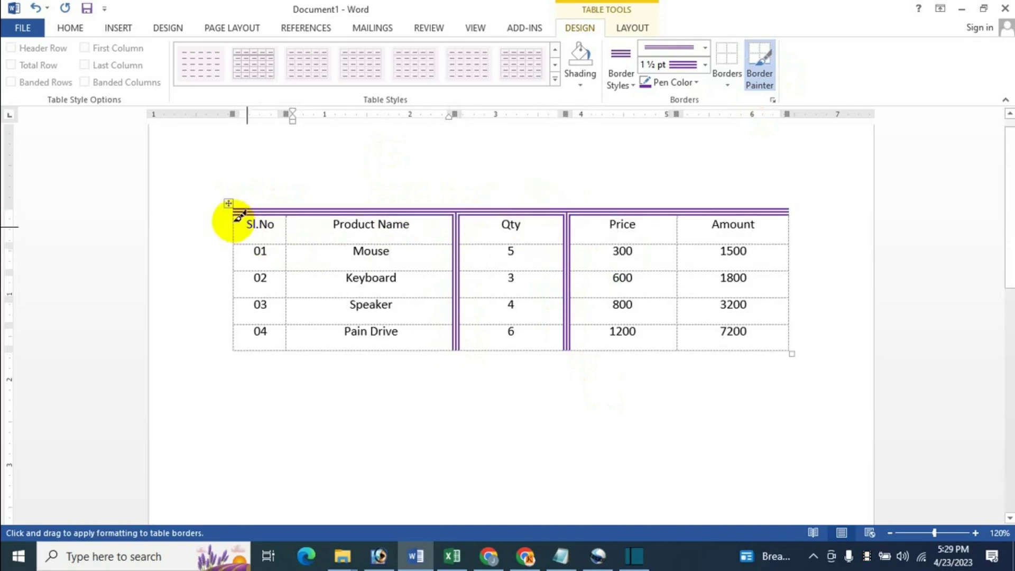
pyautogui.moveTo(235, 220); pyautogui.dragTo(233, 341)
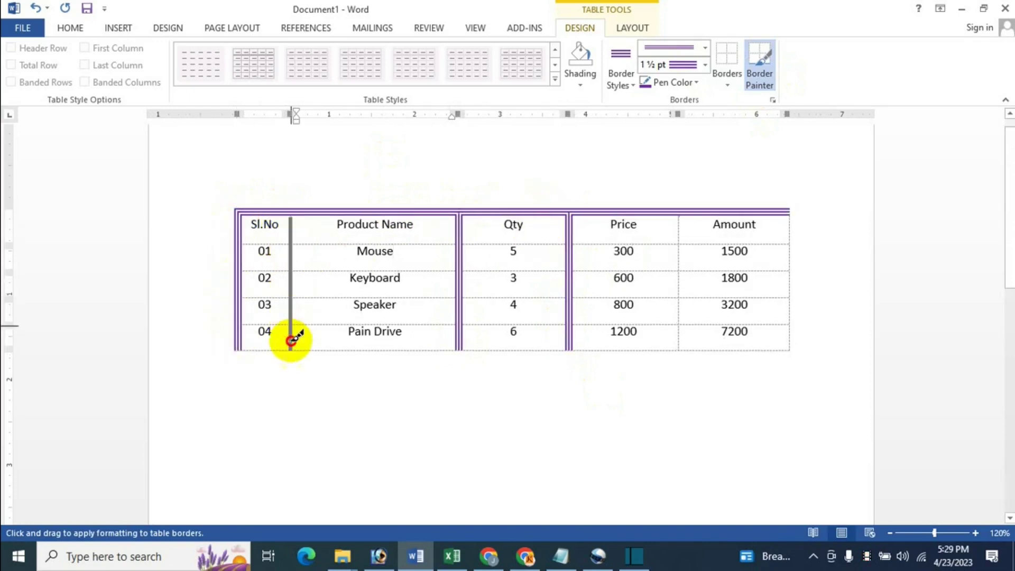
pyautogui.moveTo(291, 213)
pyautogui.mouseDown()
pyautogui.moveTo(296, 346)
pyautogui.moveTo(790, 350)
pyautogui.mouseUp()
pyautogui.moveTo(796, 204); pyautogui.dragTo(777, 344)
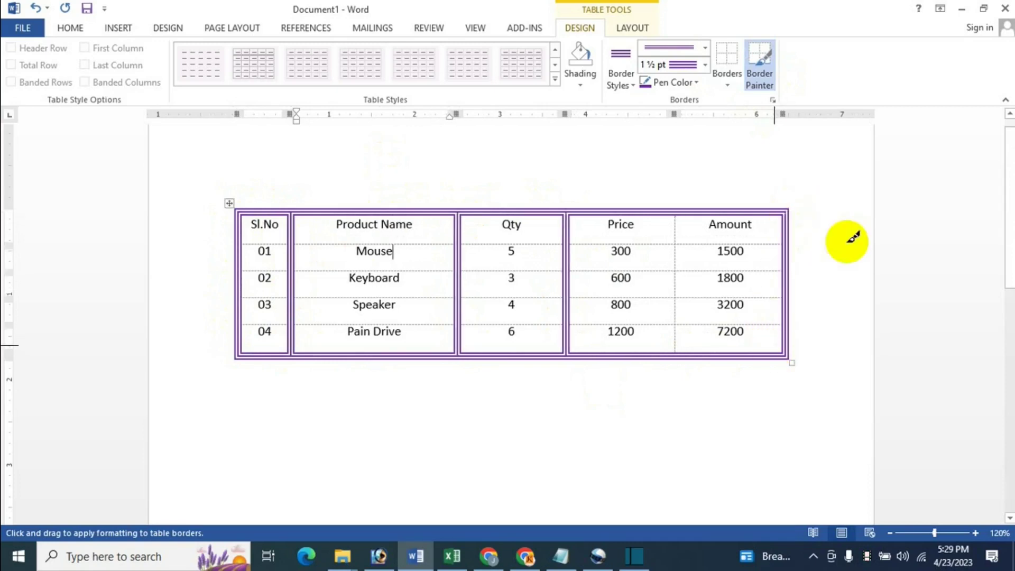
# Step: Set the border pen to a thick solid 4½ pt yellow line
pyautogui.click(637, 83)
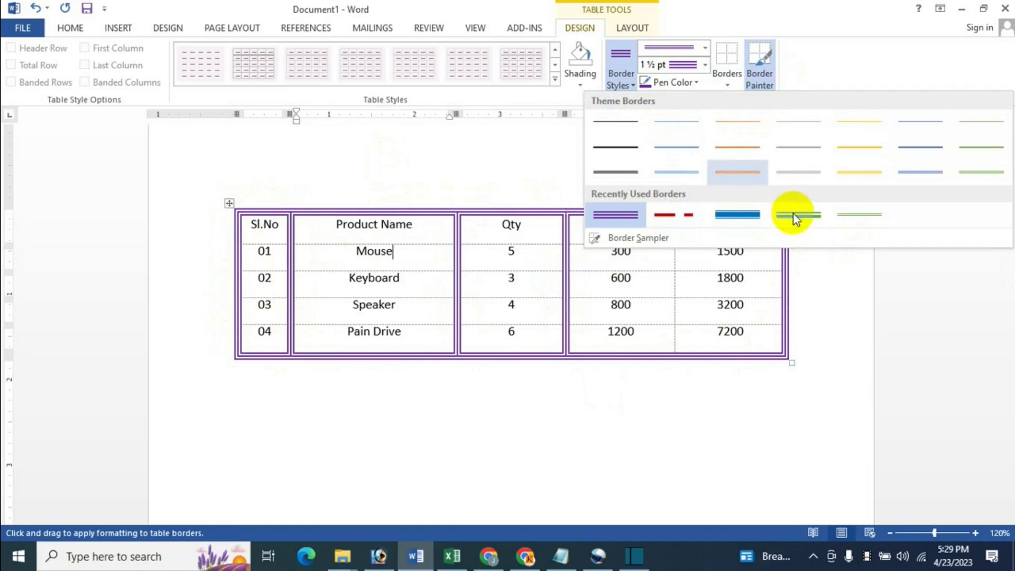
pyautogui.click(676, 172)
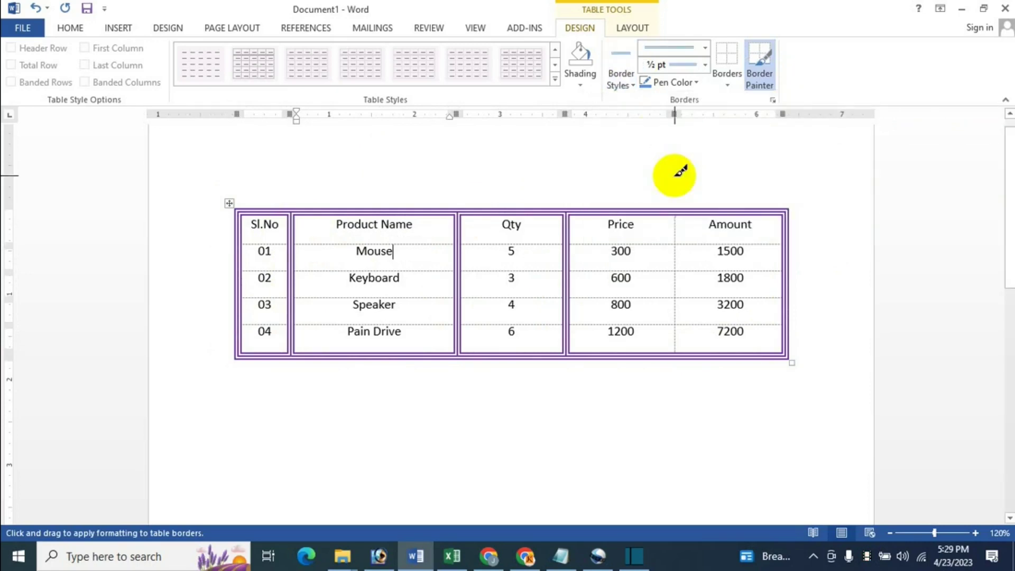
pyautogui.click(621, 80)
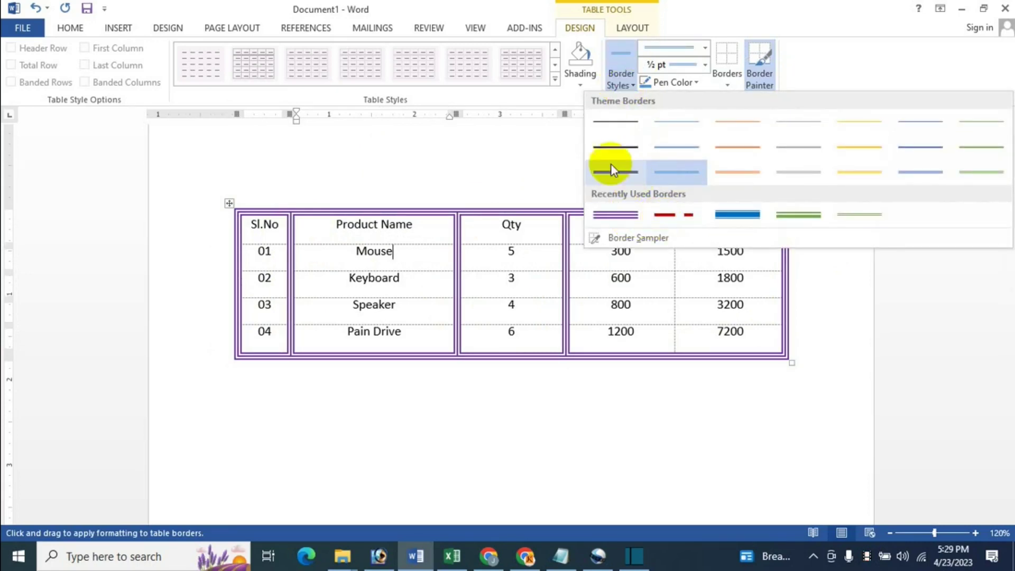
pyautogui.click(614, 146)
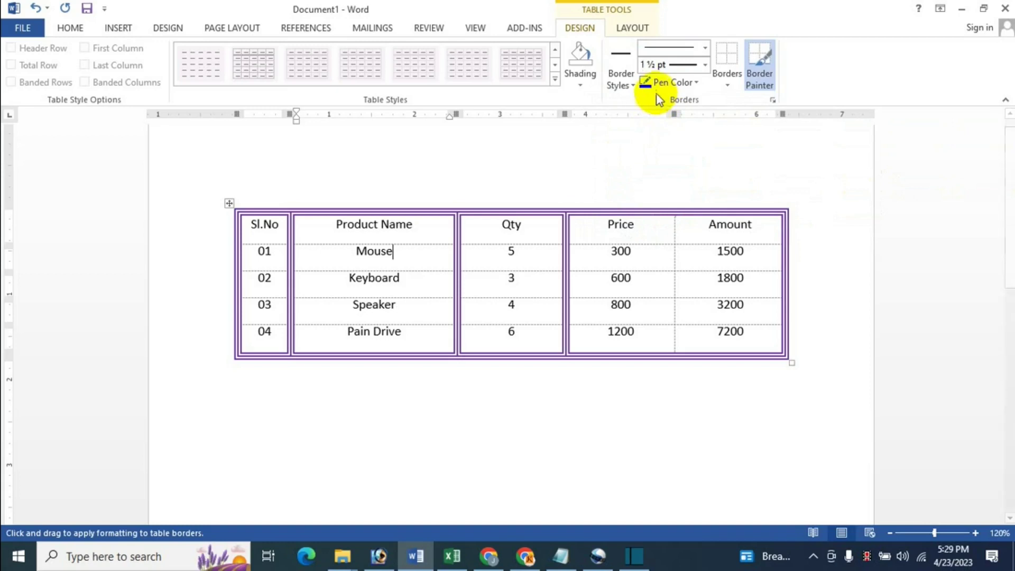
pyautogui.click(686, 50)
pyautogui.click(677, 268)
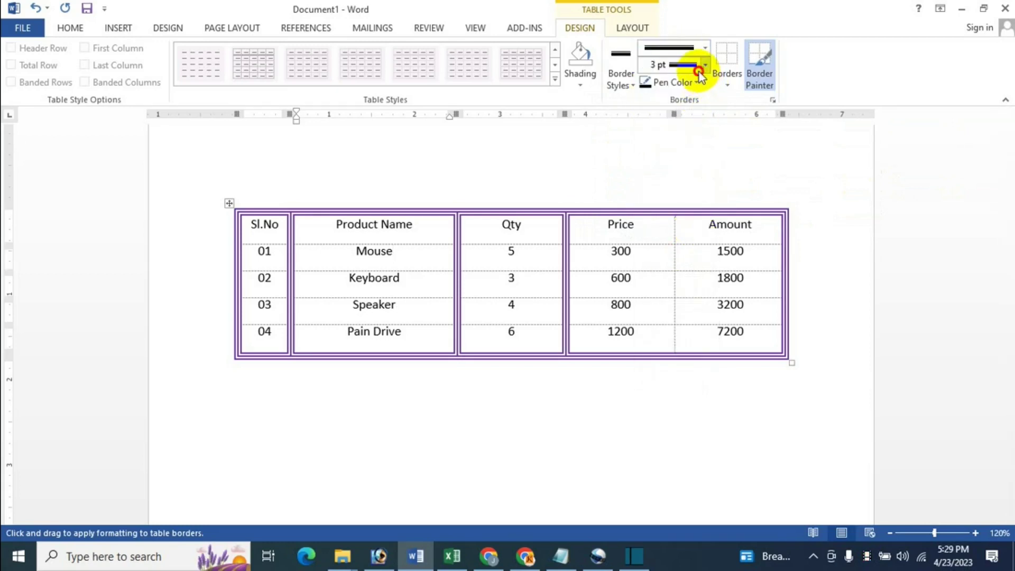
pyautogui.click(705, 65)
pyautogui.click(687, 143)
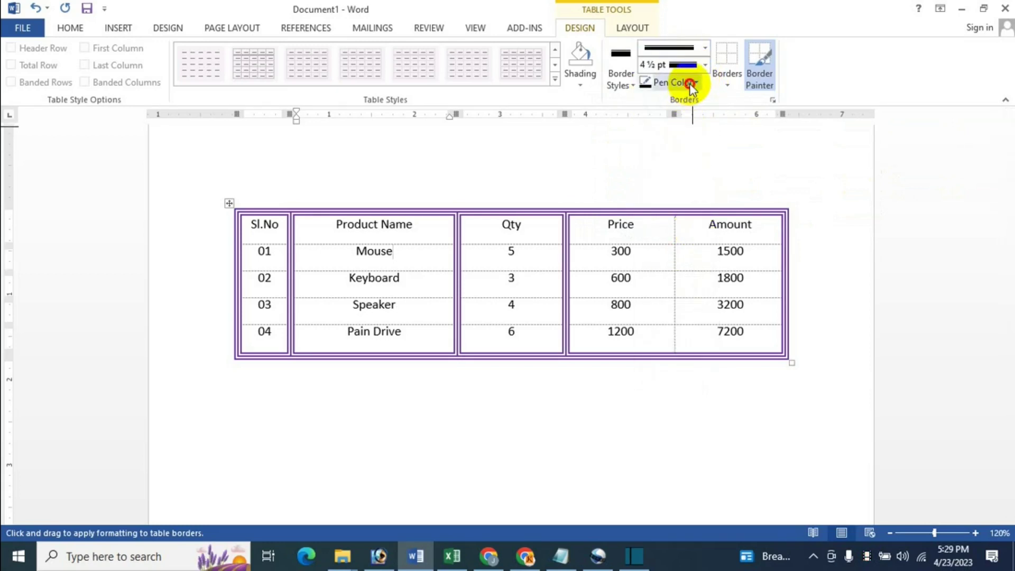
pyautogui.click(682, 83)
pyautogui.click(682, 216)
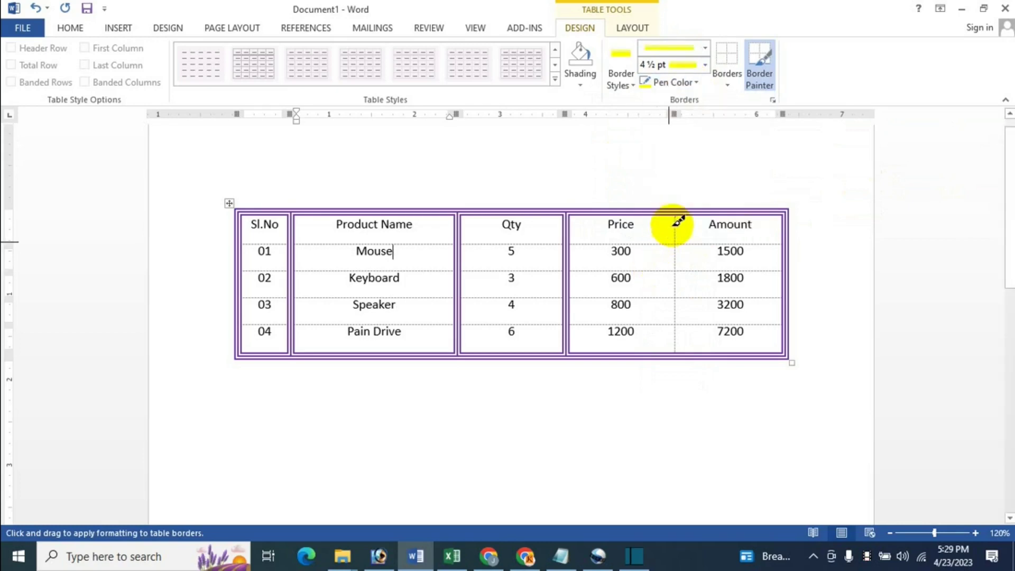
# Step: Paint yellow lines on the Price/Amount boundary and above and below the Mouse row
pyautogui.moveTo(682, 223); pyautogui.dragTo(674, 343)
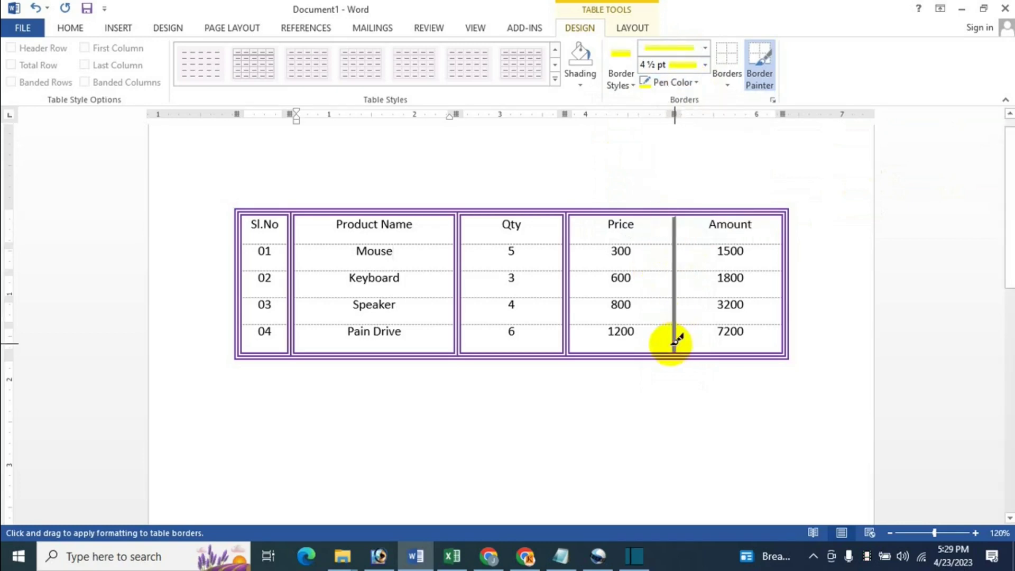
pyautogui.moveTo(294, 244); pyautogui.dragTo(781, 245)
pyautogui.moveTo(296, 279); pyautogui.dragTo(682, 301)
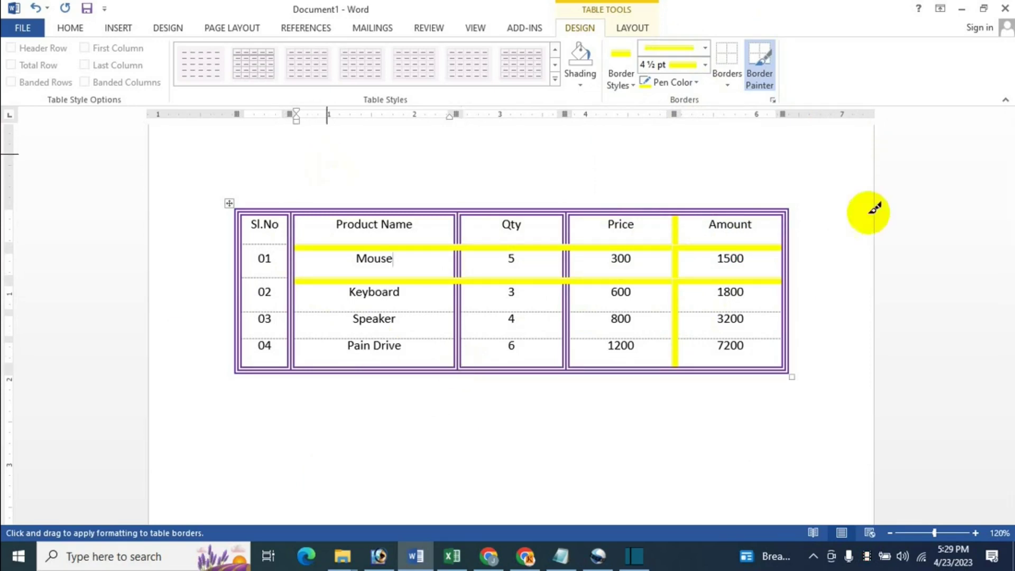
# Step: Turn off Border Painter and give the Qty cell yellow borders on all sides
pyautogui.click(763, 87)
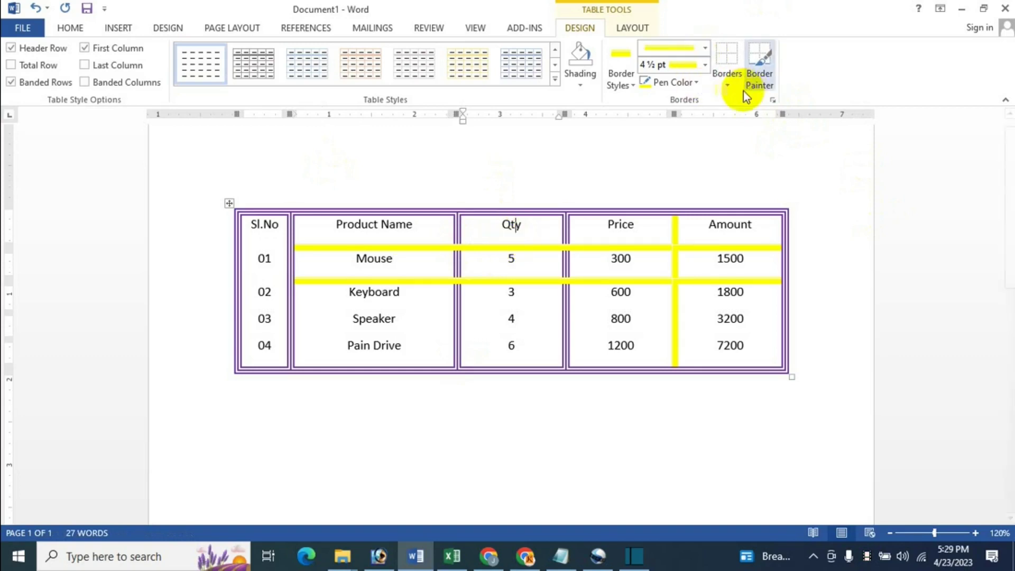
pyautogui.click(727, 83)
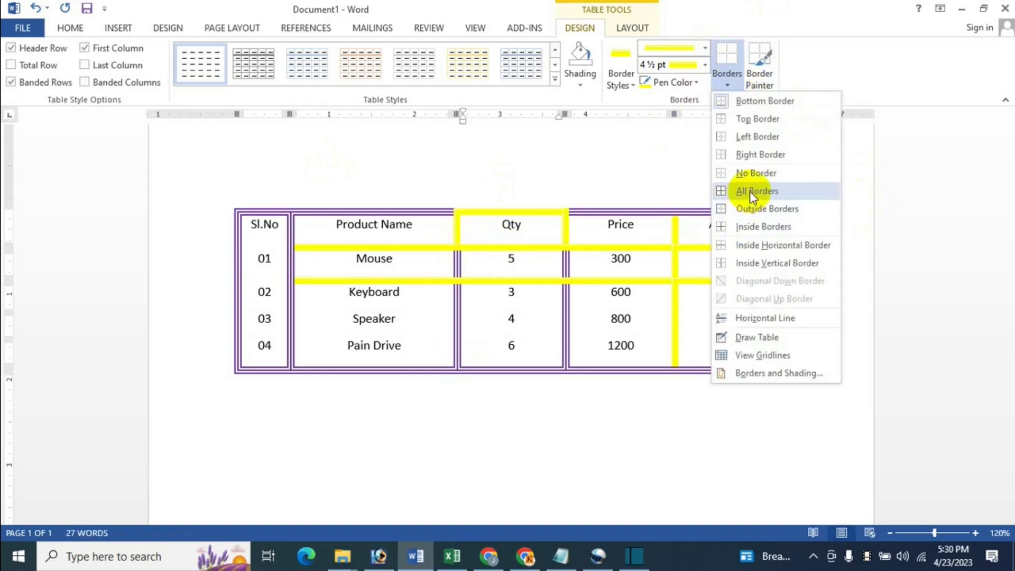
pyautogui.click(753, 192)
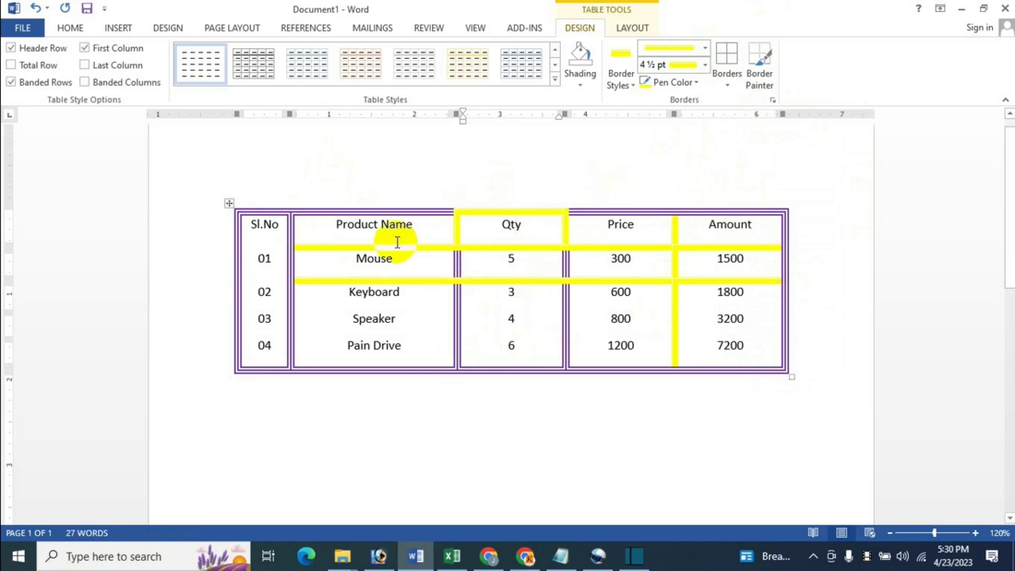
# Step: Select the whole table and apply thick yellow All Borders to every cell
pyautogui.click(229, 203)
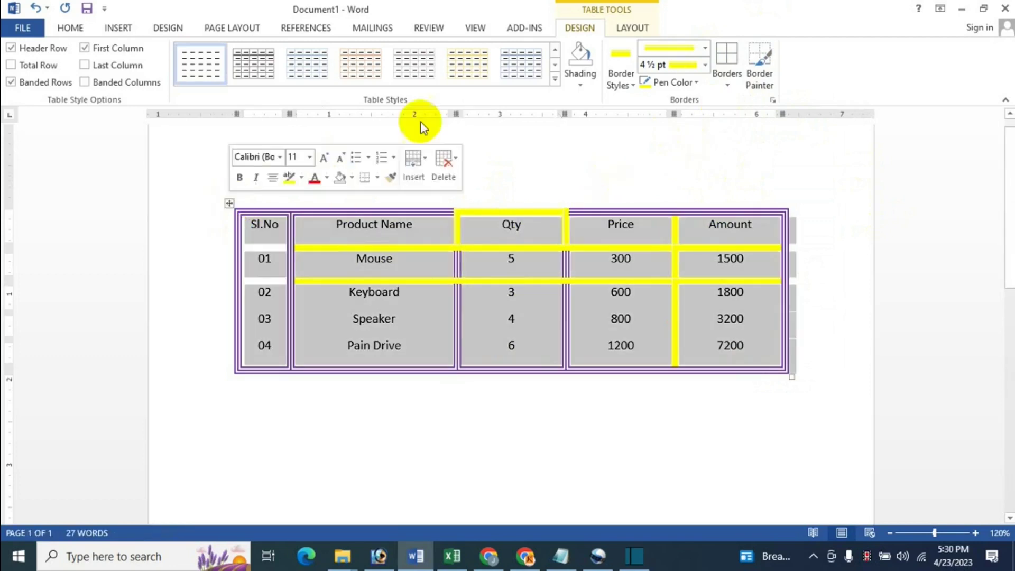
pyautogui.click(728, 84)
pyautogui.click(751, 193)
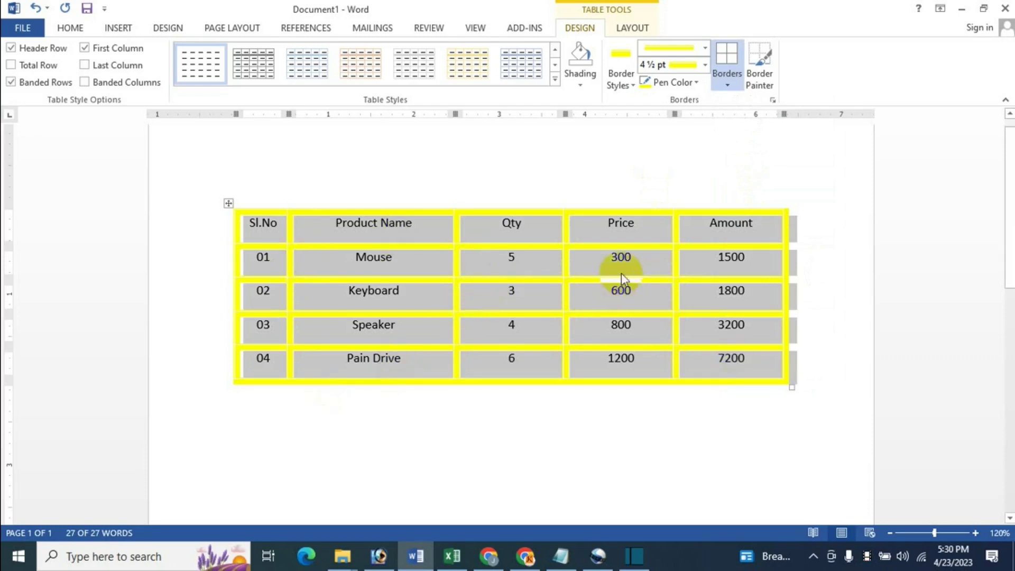
pyautogui.click(535, 267)
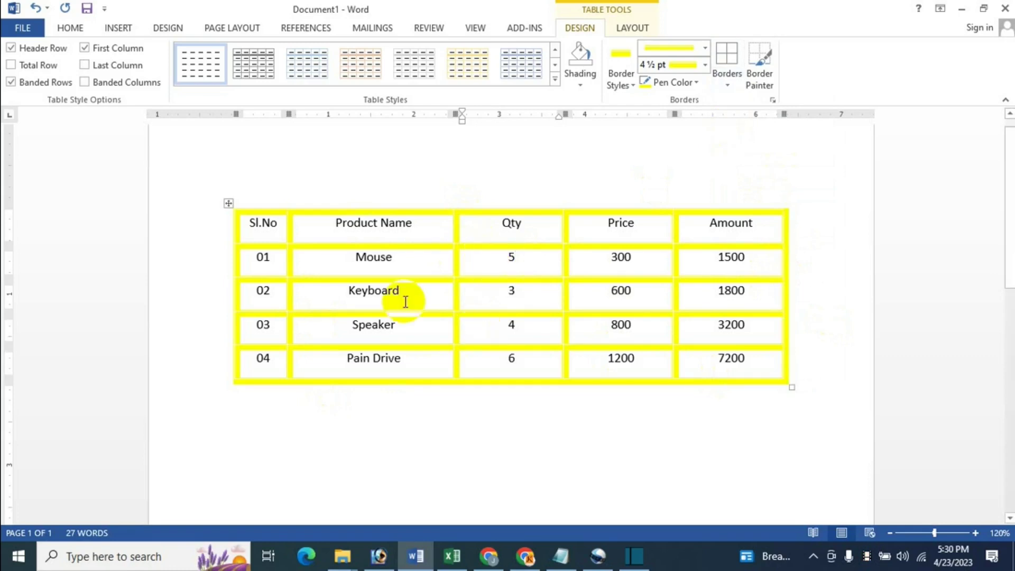
pyautogui.click(728, 81)
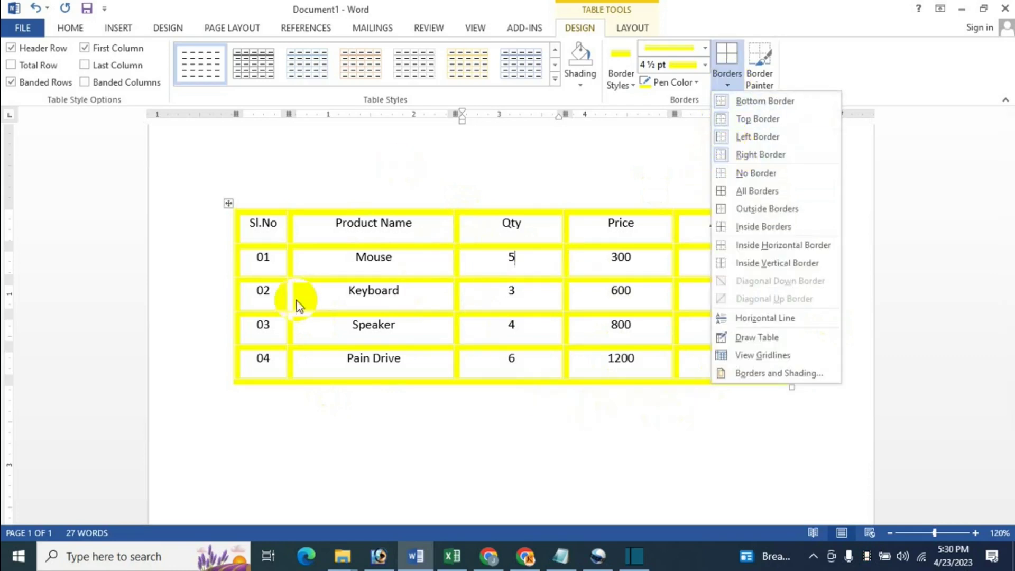
pyautogui.click(513, 277)
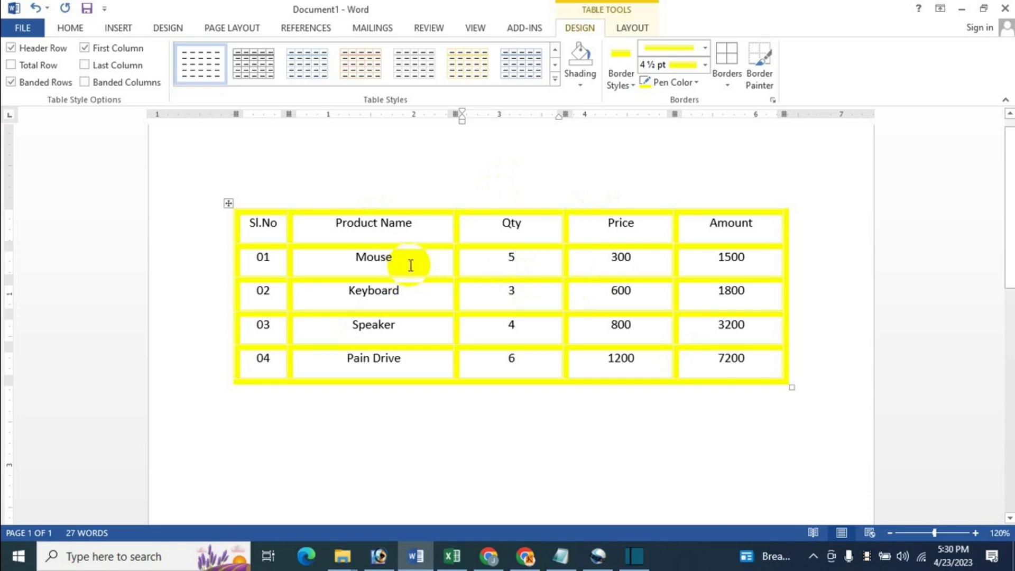
pyautogui.click(437, 264)
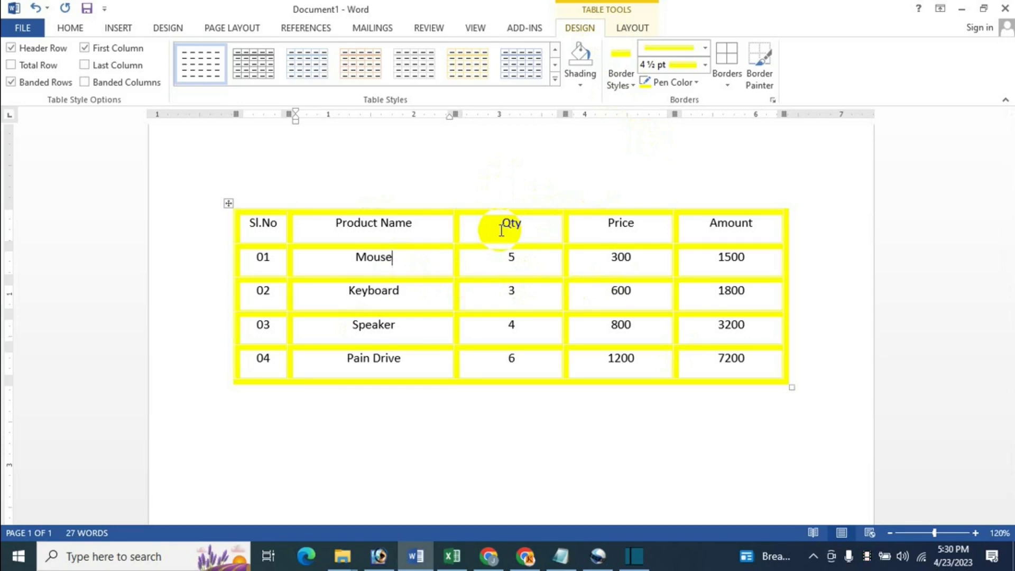
# Step: Switch to Chrome to show the tutorial channel's YouTube Videos page
pyautogui.click(489, 556)
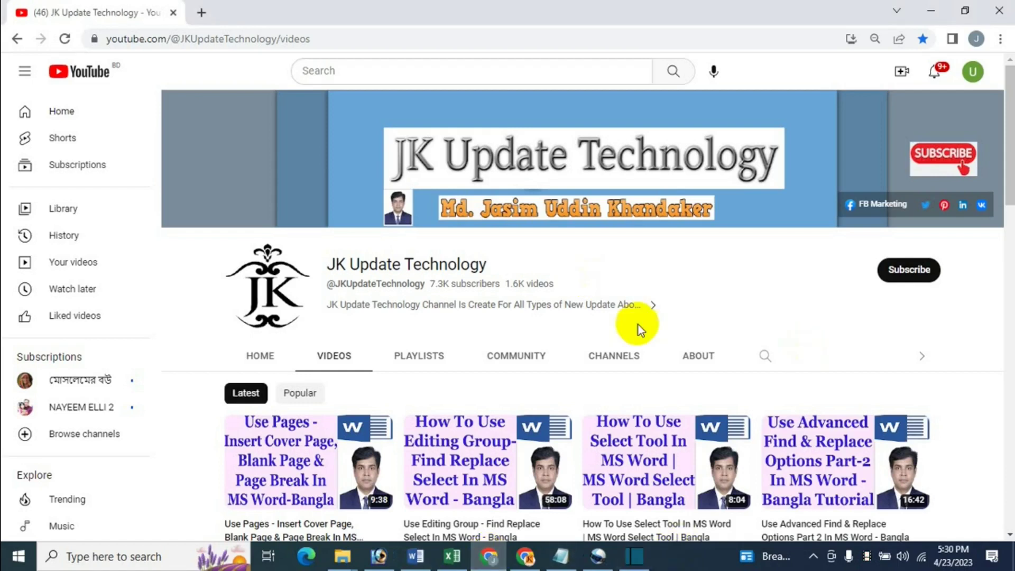